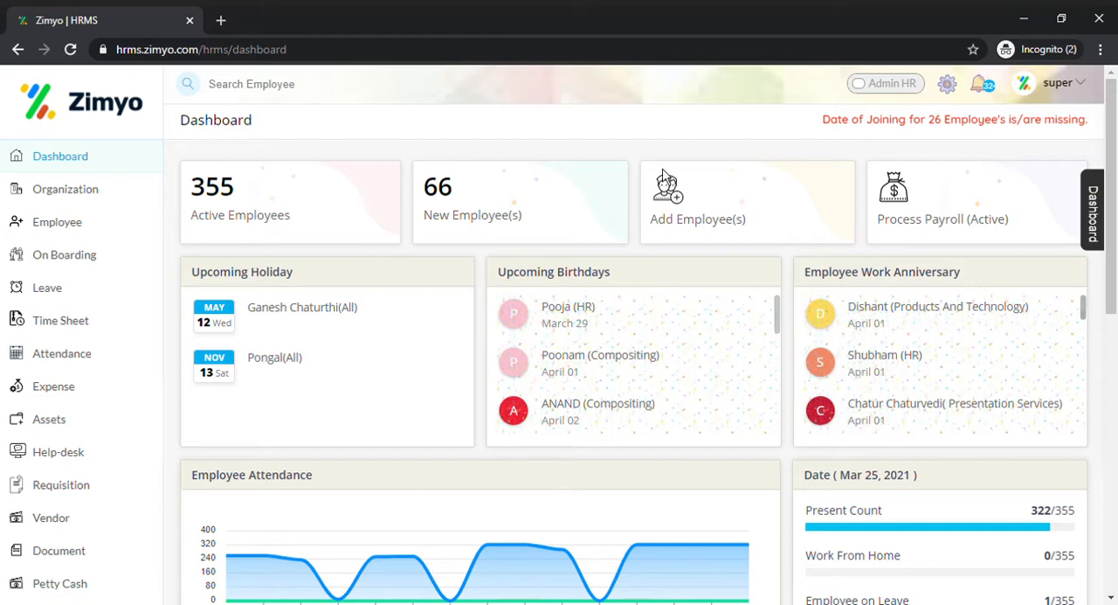
# Step: Open the timesheet module's client list, view Client A's details in the edit form, and close it without changes
pyautogui.click(97, 331)
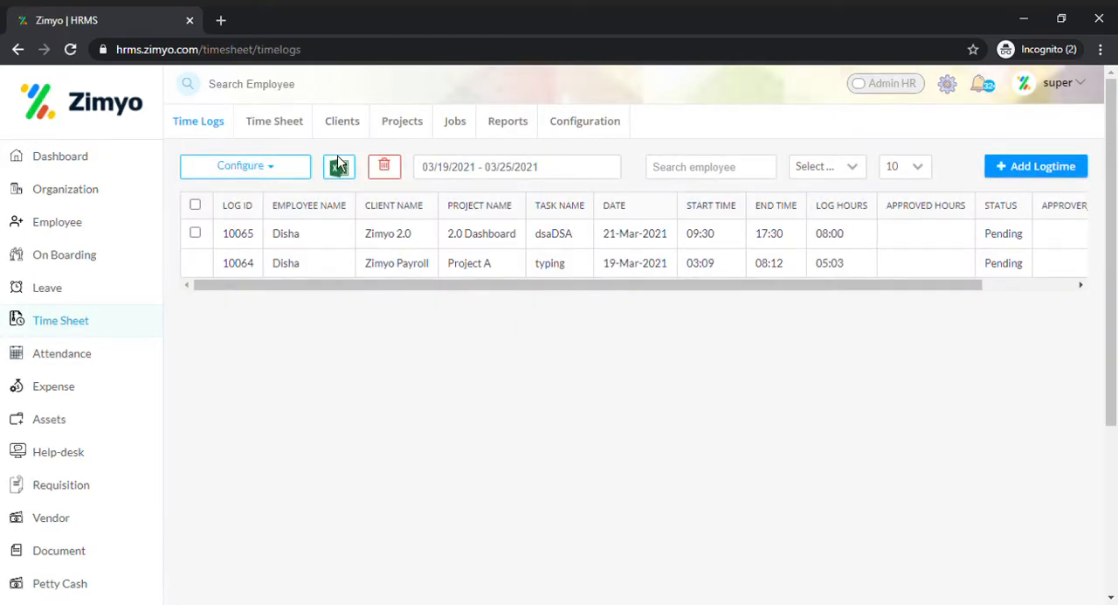
pyautogui.click(341, 129)
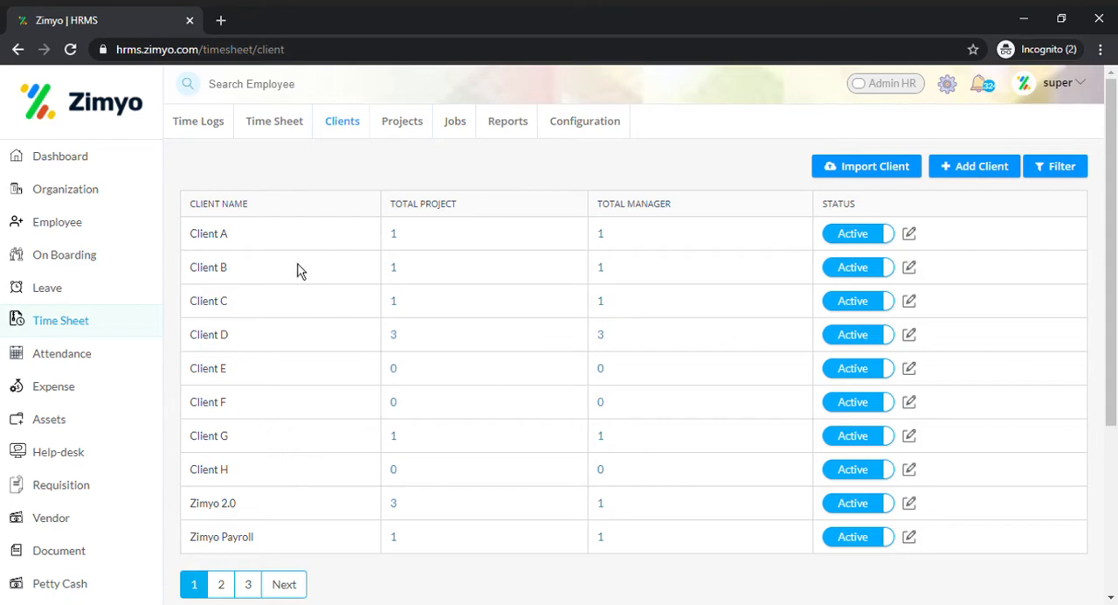
pyautogui.click(912, 236)
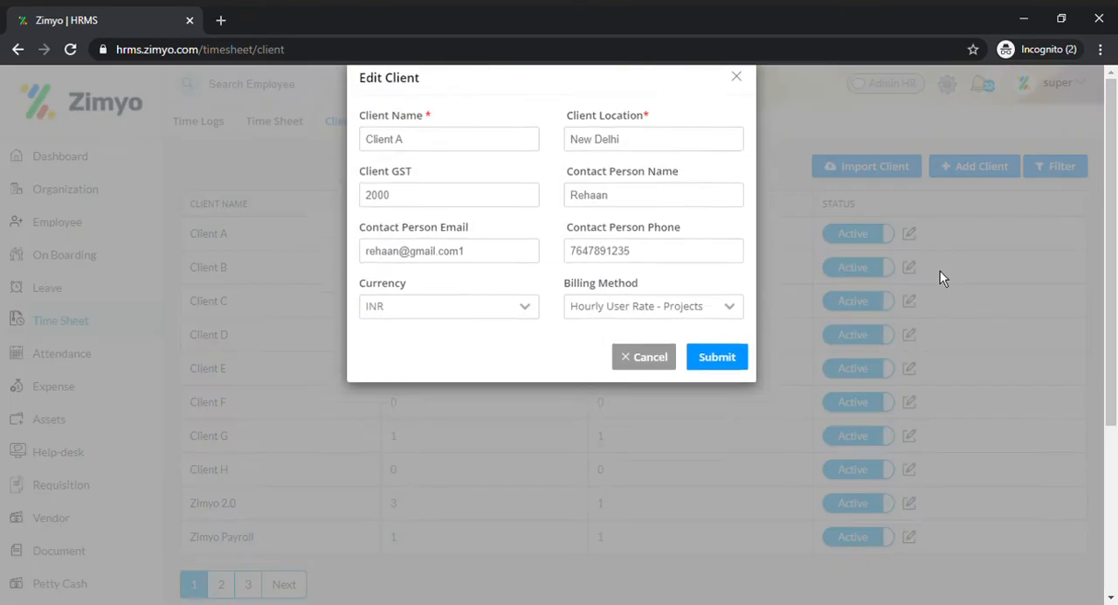
pyautogui.click(737, 103)
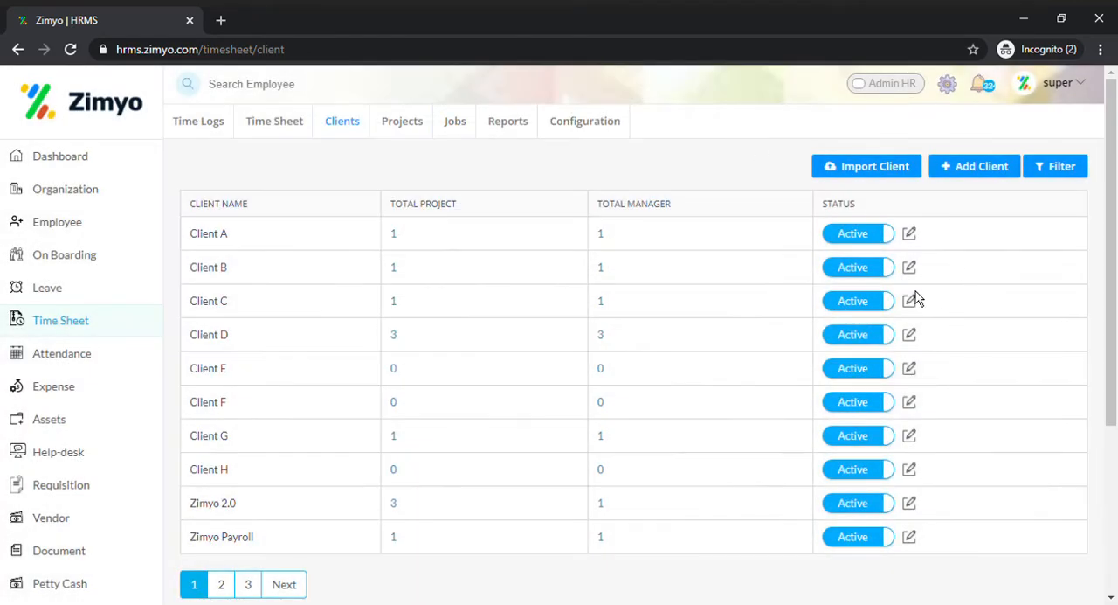
# Step: Toggle Client B's active status off and back on
pyautogui.click(877, 267)
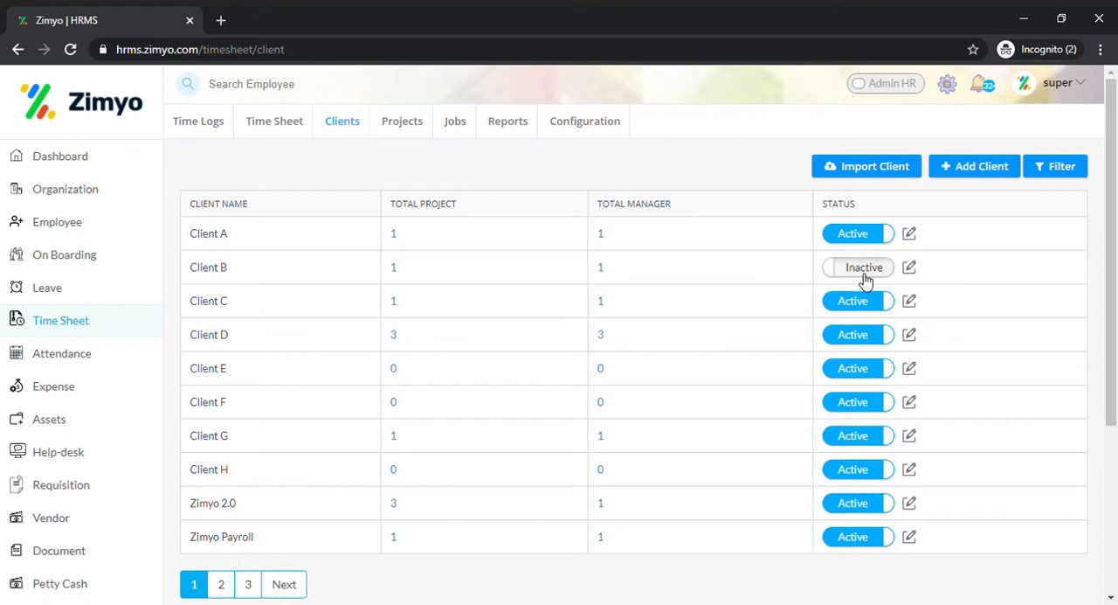
pyautogui.click(865, 276)
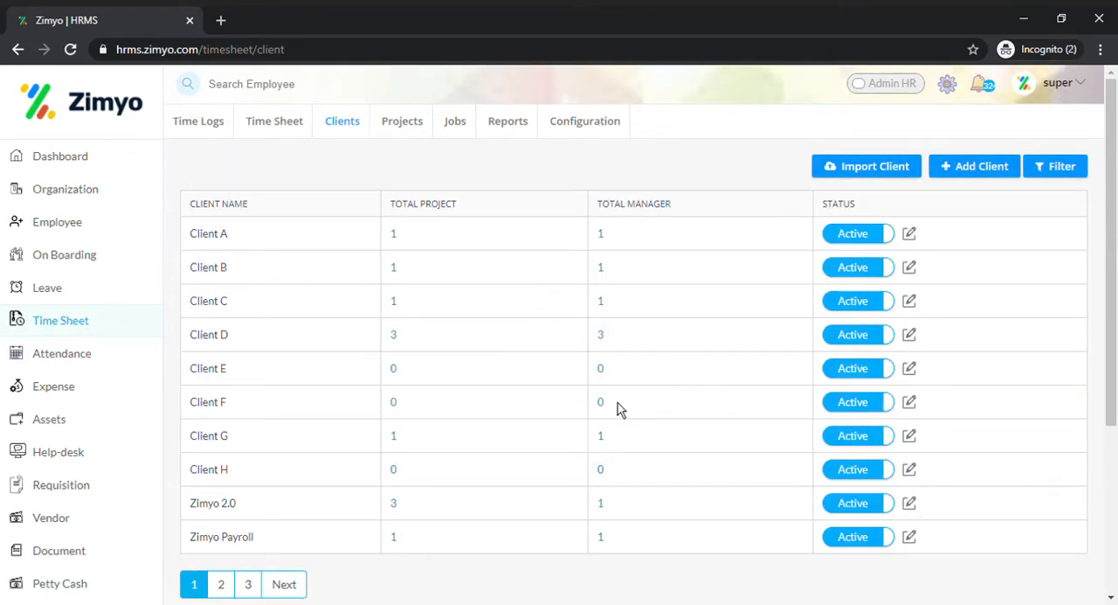
# Step: Start a new client with the name Client ABCD and the location Mumbai
pyautogui.click(976, 168)
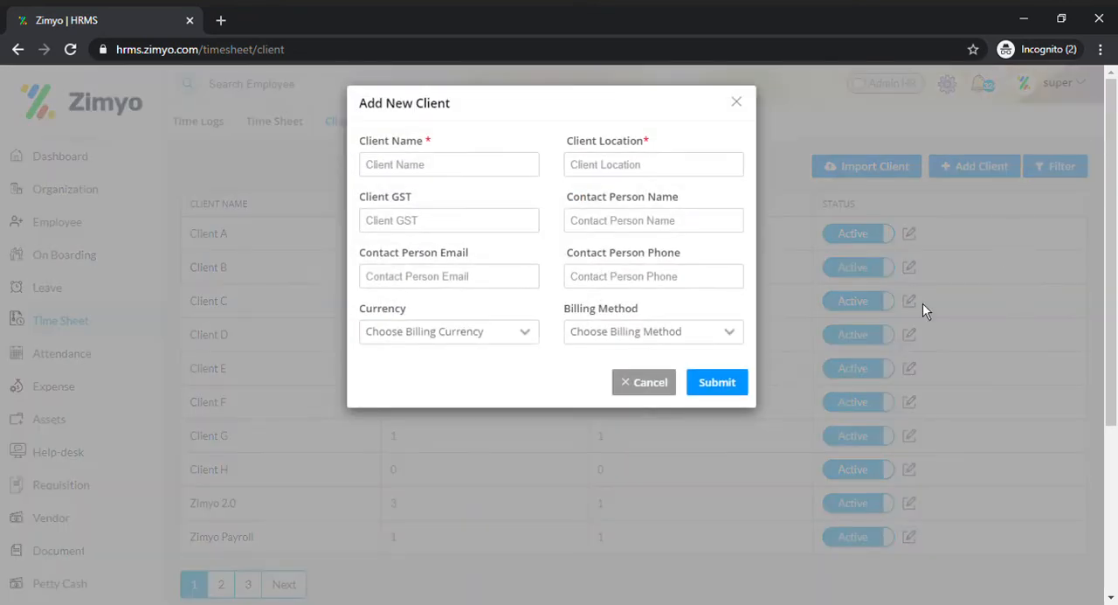
pyautogui.click(394, 166)
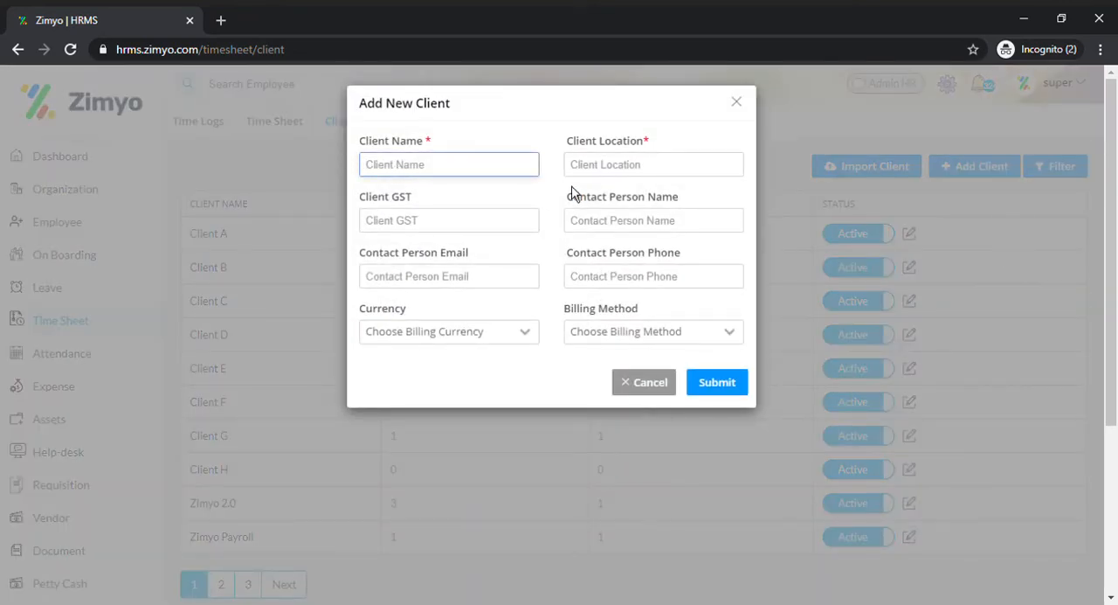
pyautogui.write('Client ABCD')
pyautogui.press('Tab')
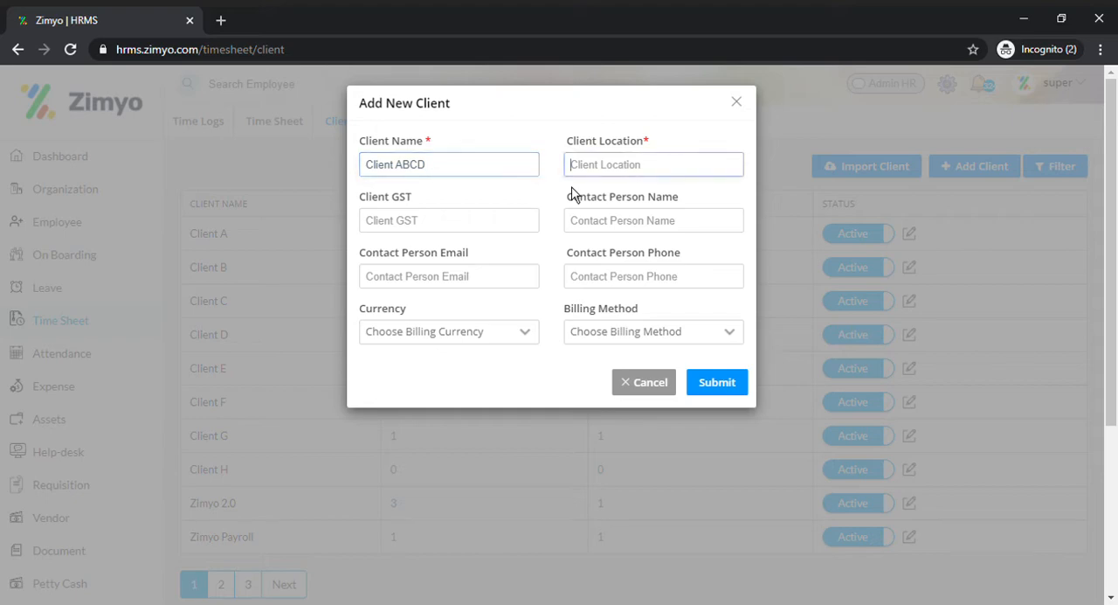
pyautogui.write('Mumbai')
pyautogui.press('Tab')
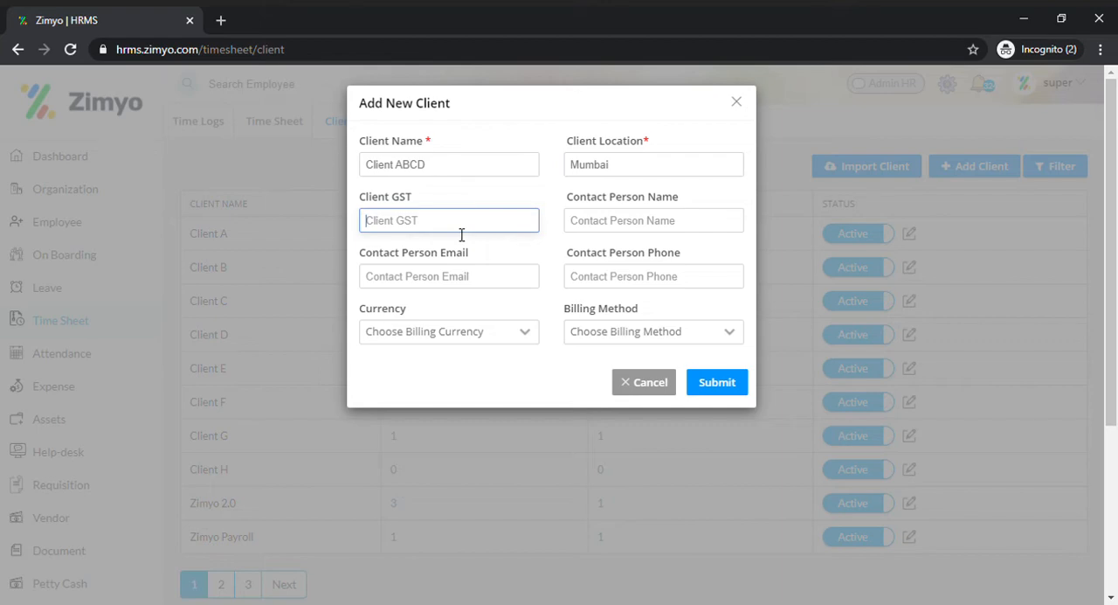
# Step: Set the new client's currency to INR and billing method to Hourly Job Rate, and submit the client
pyautogui.moveTo(444, 150); pyautogui.dragTo(639, 163)
pyautogui.click(654, 216)
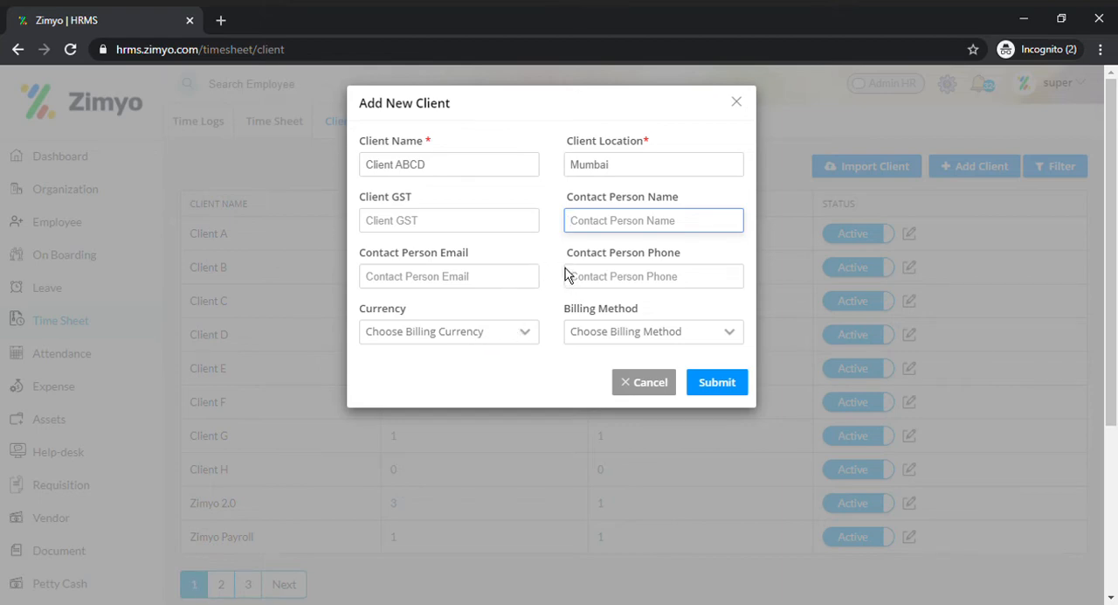
pyautogui.click(477, 339)
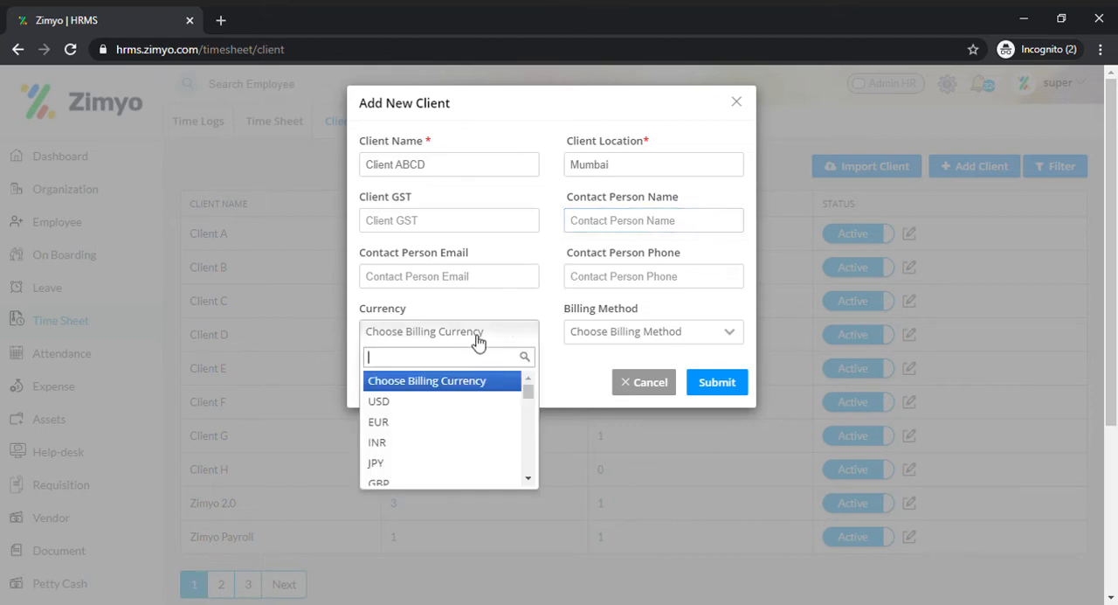
pyautogui.click(468, 443)
pyautogui.click(587, 341)
pyautogui.click(609, 402)
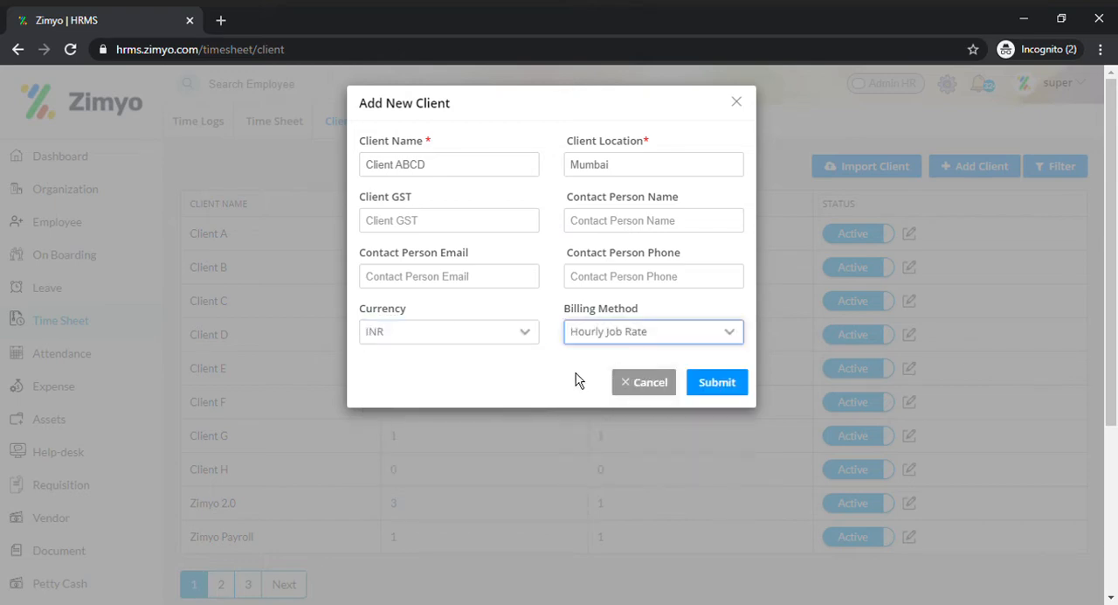
pyautogui.click(745, 389)
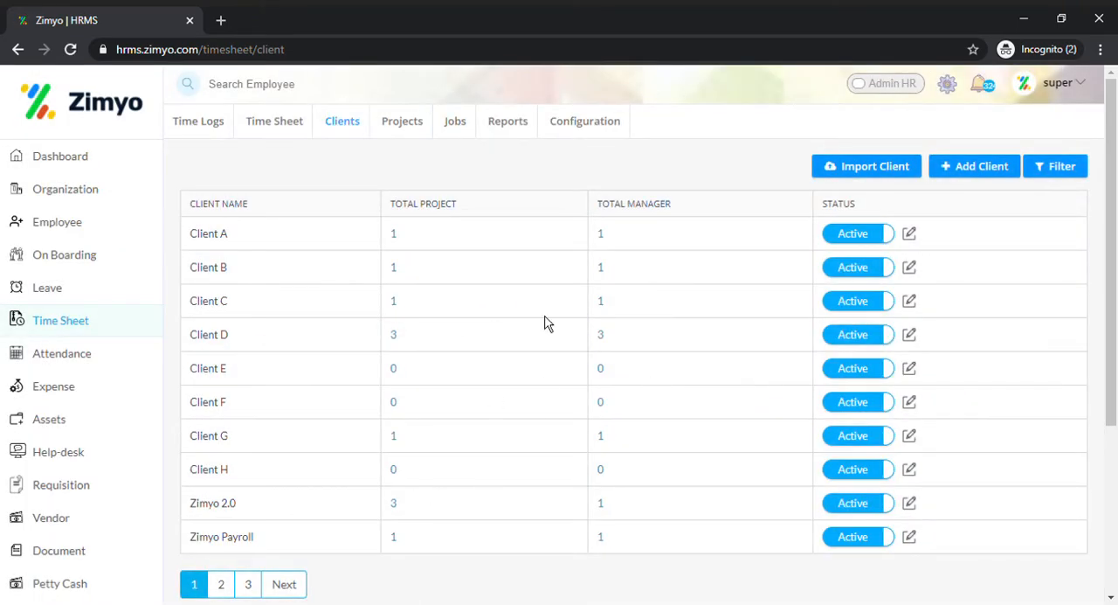
# Step: View the bulk client import form and close it without uploading a file
pyautogui.click(885, 168)
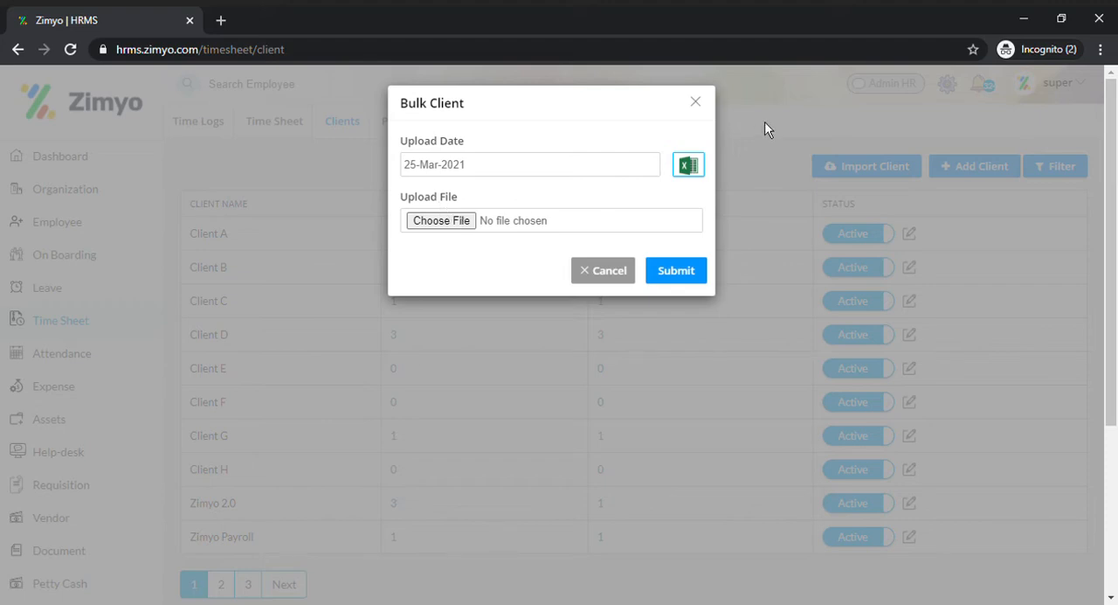
pyautogui.click(696, 104)
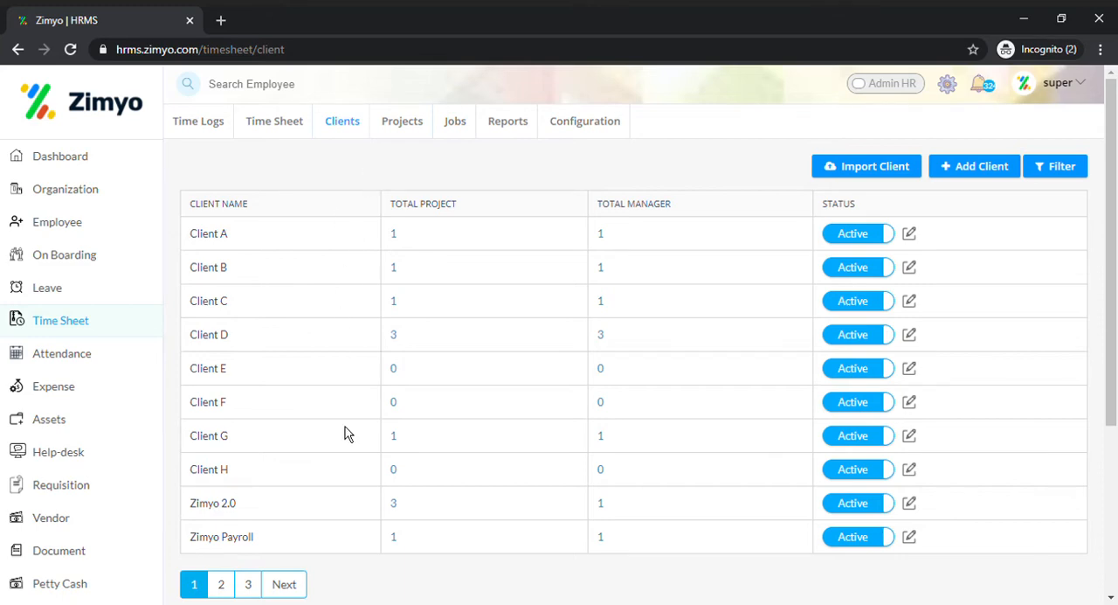
# Step: Start a new timesheet project named Project 1234 and assign it to Client C
pyautogui.click(402, 125)
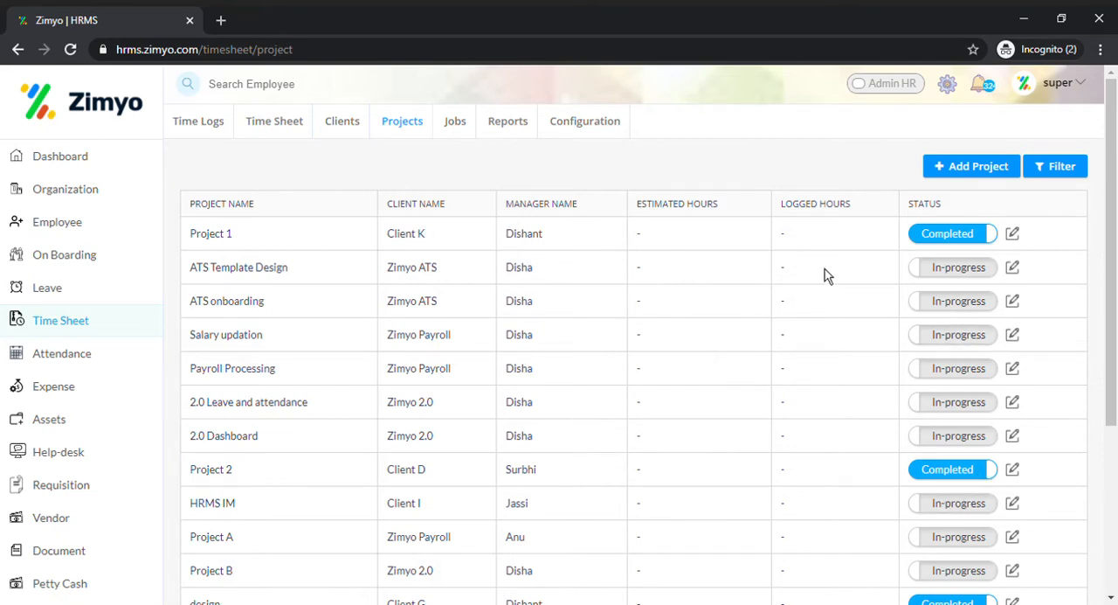
pyautogui.click(963, 172)
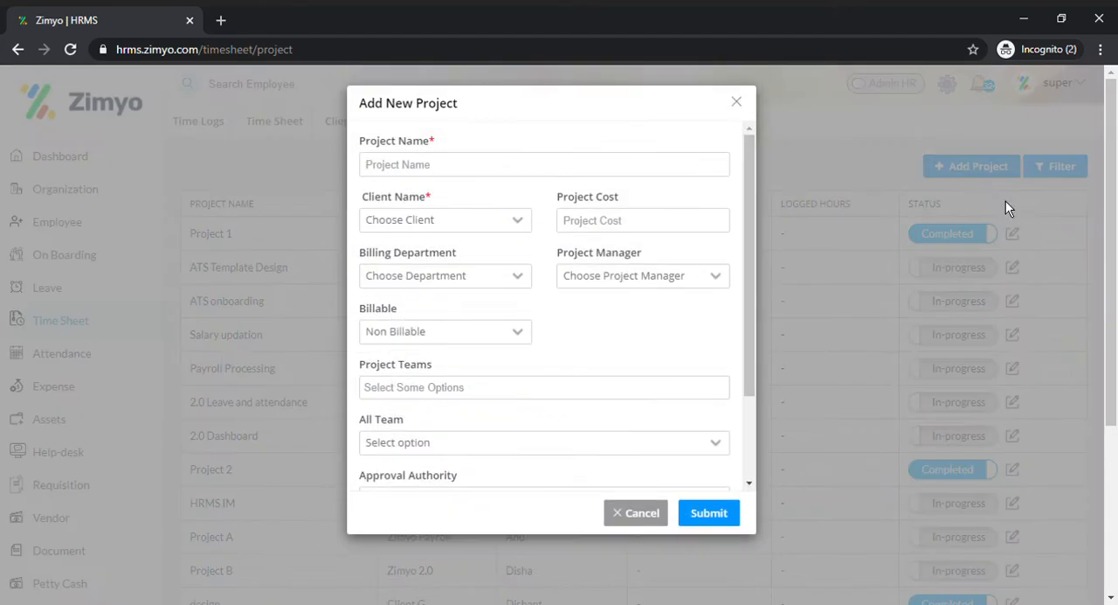
pyautogui.click(611, 169)
pyautogui.write('P')
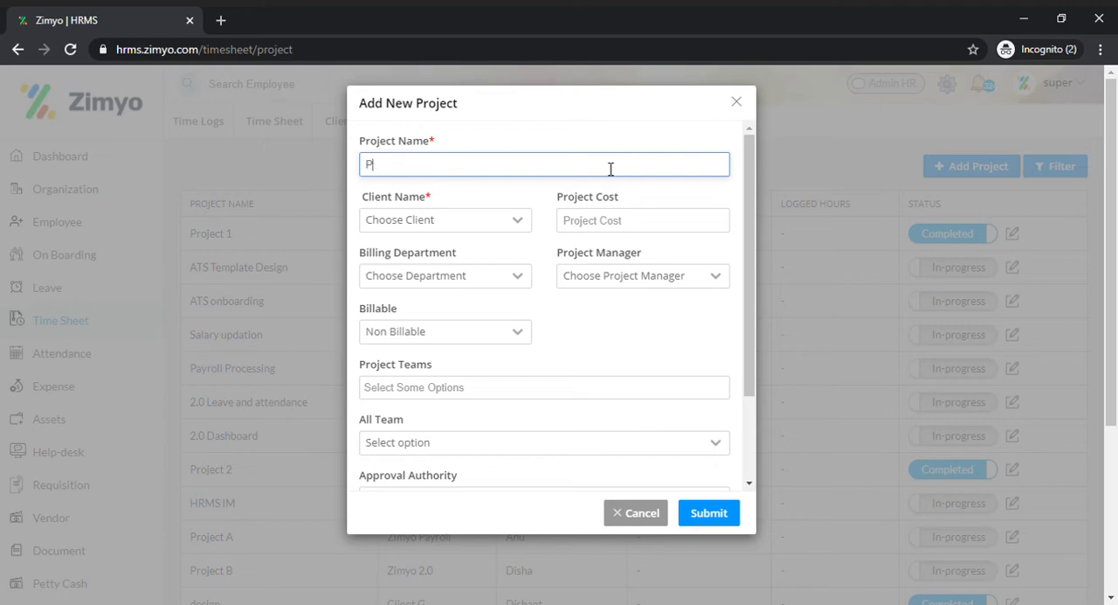
pyautogui.write('roject 1234')
pyautogui.click(463, 219)
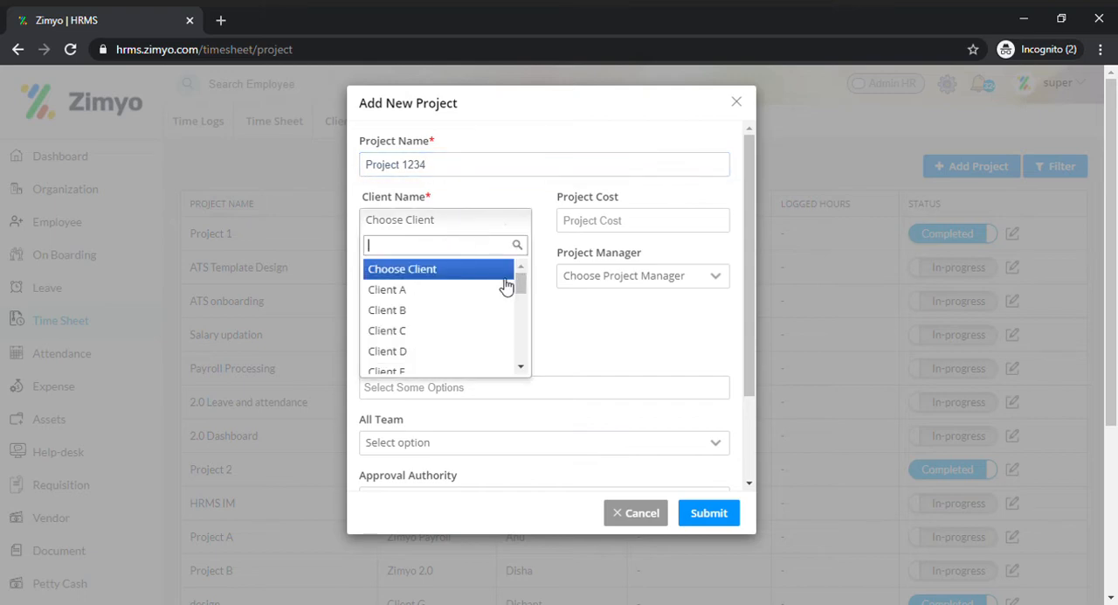
pyautogui.click(468, 331)
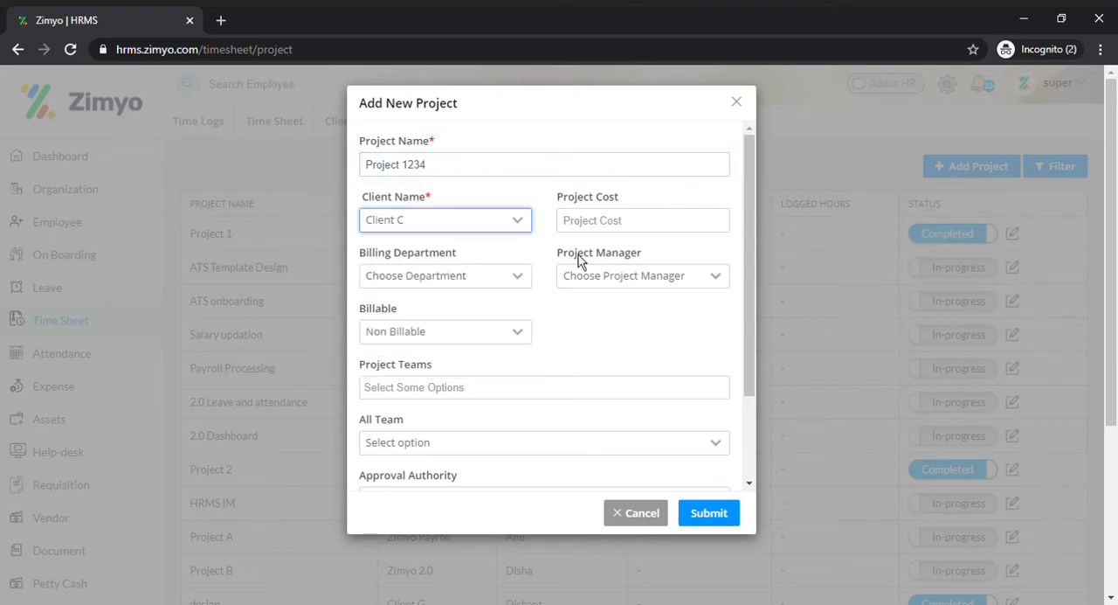
# Step: Set the project cost to 200000, choose a project manager, and mark the project as Billable
pyautogui.click(587, 221)
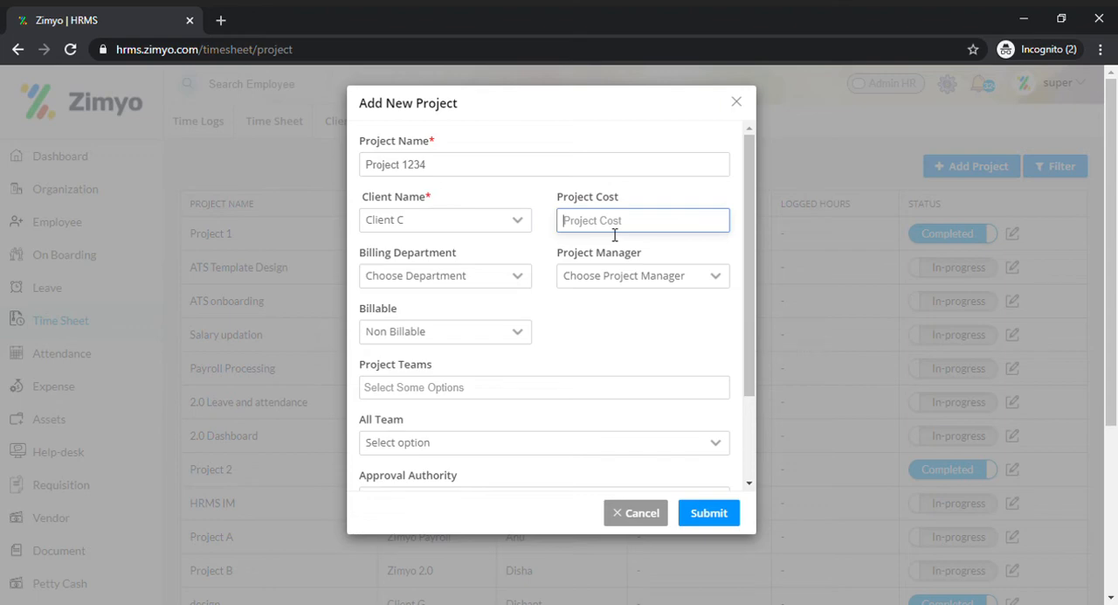
pyautogui.write('200000')
pyautogui.click(443, 276)
pyautogui.click(637, 278)
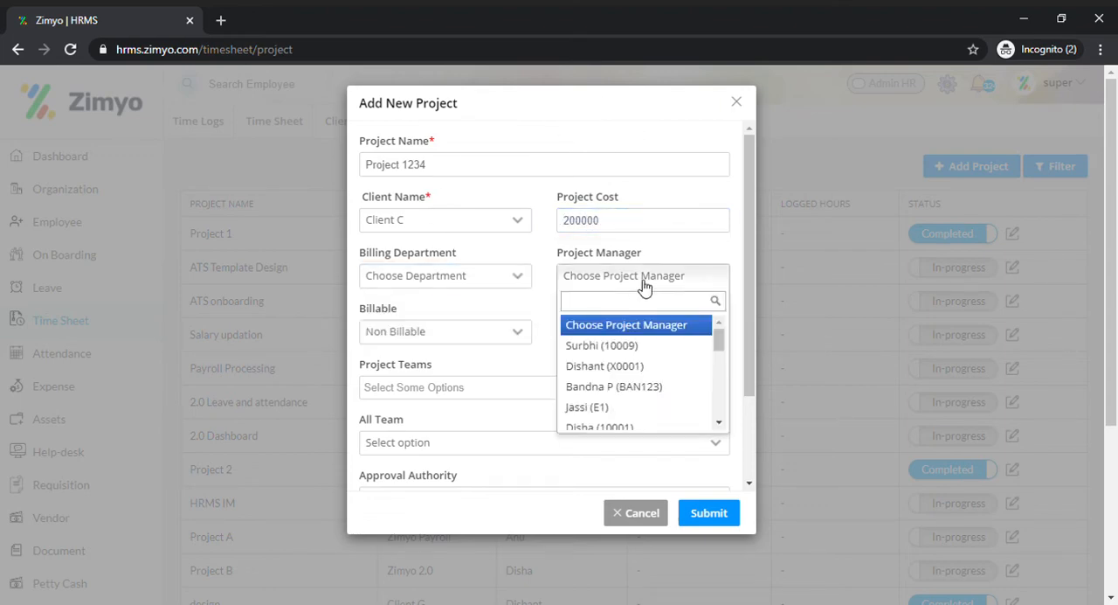
pyautogui.click(666, 366)
pyautogui.click(507, 335)
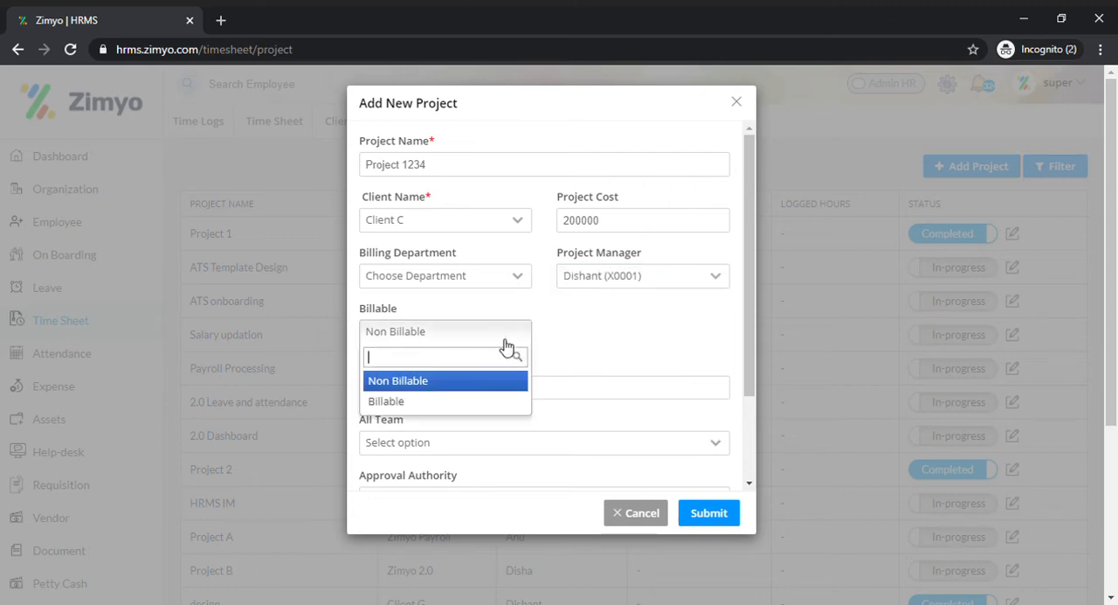
pyautogui.click(487, 400)
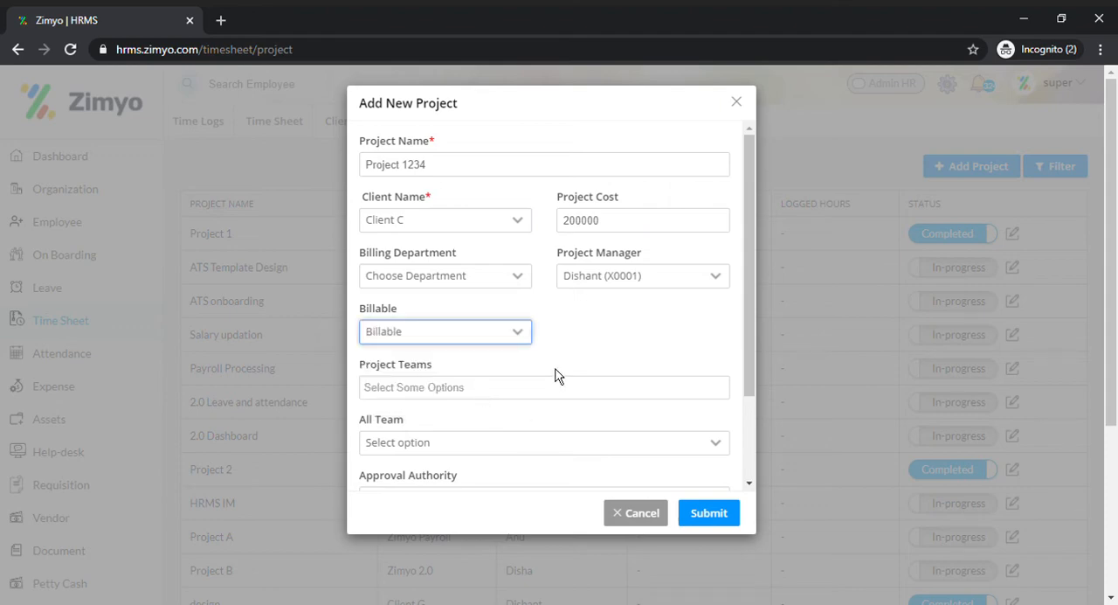
# Step: Add three individual employees to the new project's team
pyautogui.scroll(-3, 554, 375)
pyautogui.click(524, 275)
pyautogui.scroll(-2, 567, 299)
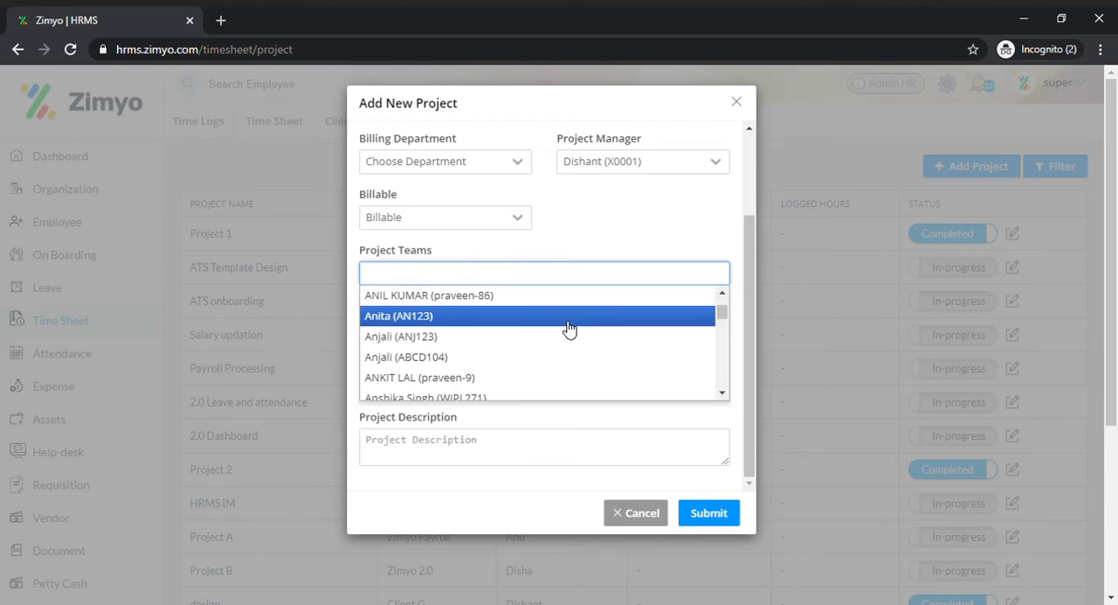
pyautogui.scroll(-4, 568, 327)
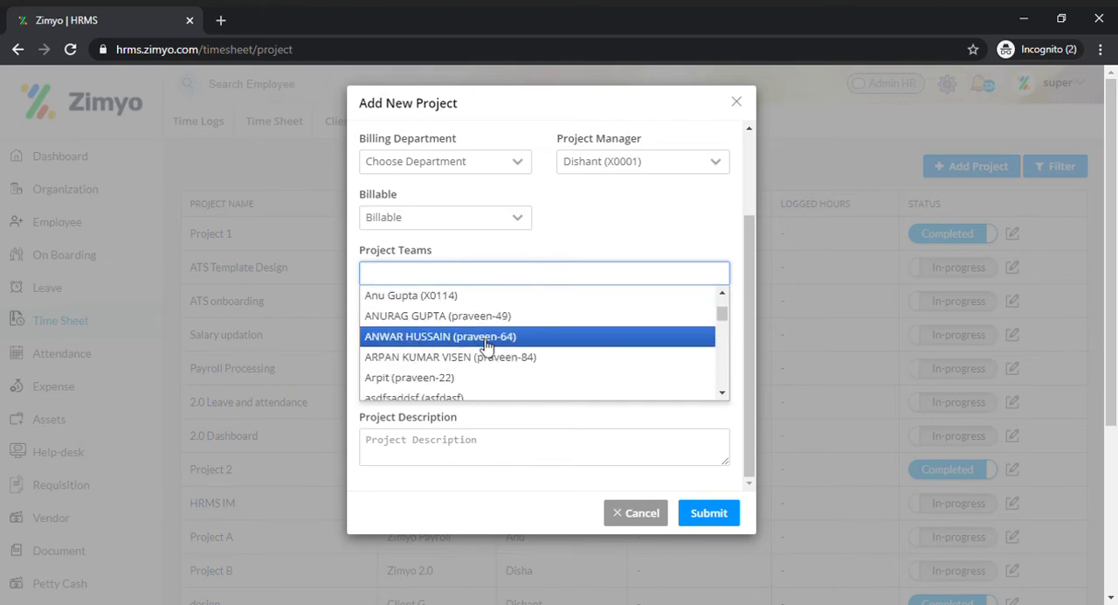
pyautogui.click(487, 340)
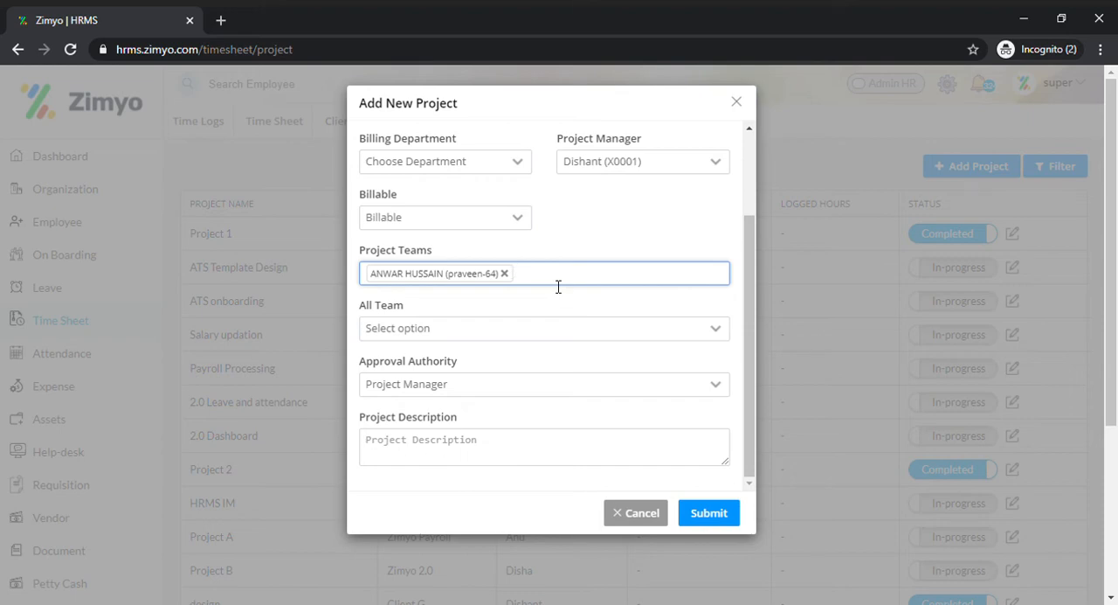
pyautogui.write('disha')
pyautogui.click(431, 315)
pyautogui.write('jas')
pyautogui.click(670, 296)
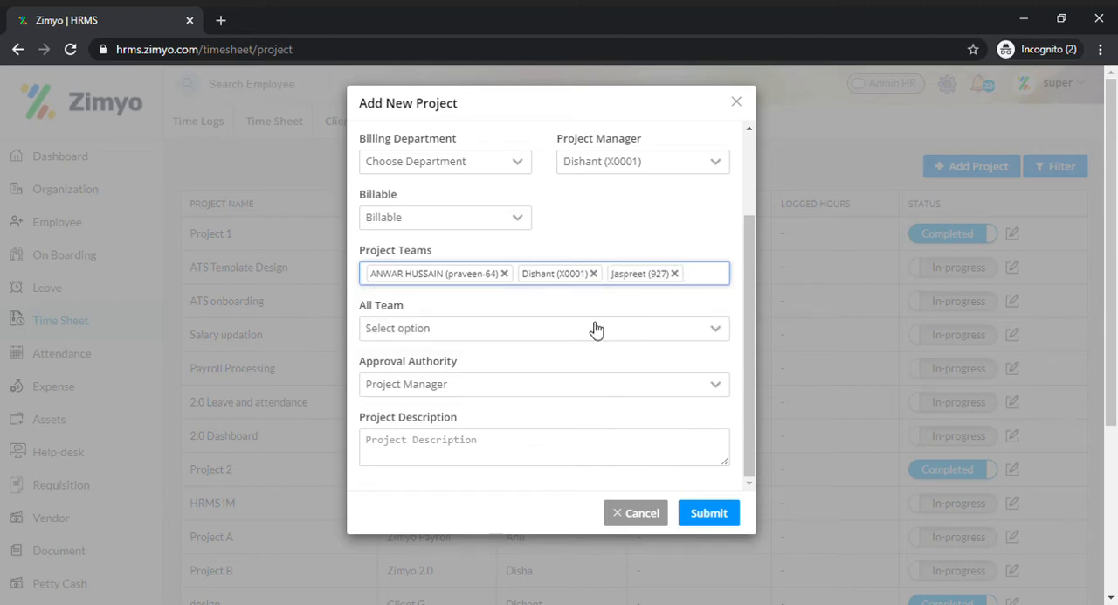
# Step: Remove all three individually selected employees from the project team
pyautogui.click(674, 273)
pyautogui.click(593, 273)
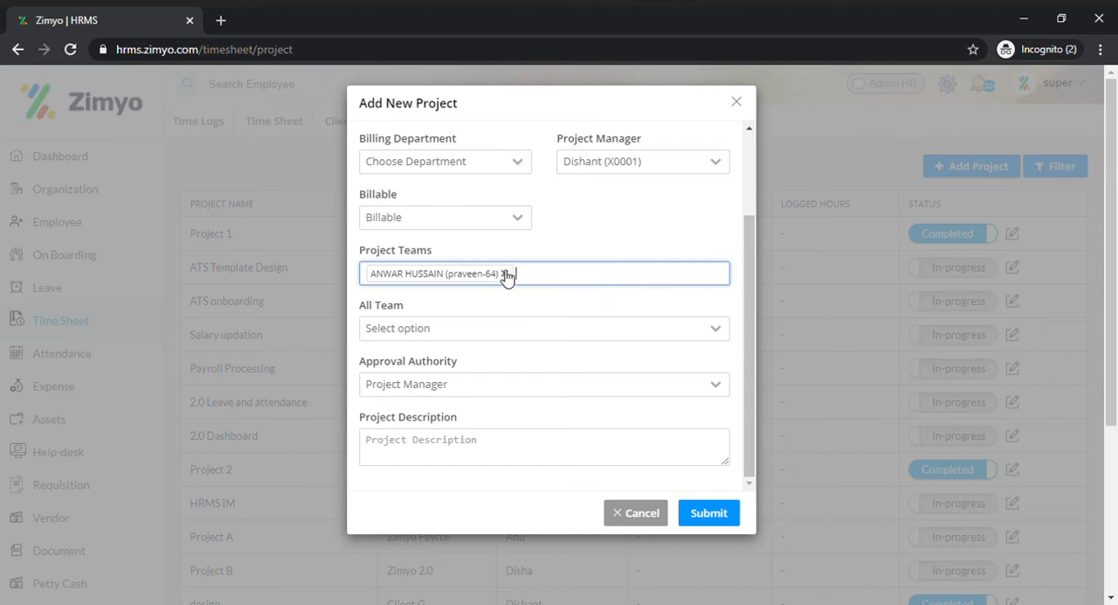
pyautogui.click(504, 274)
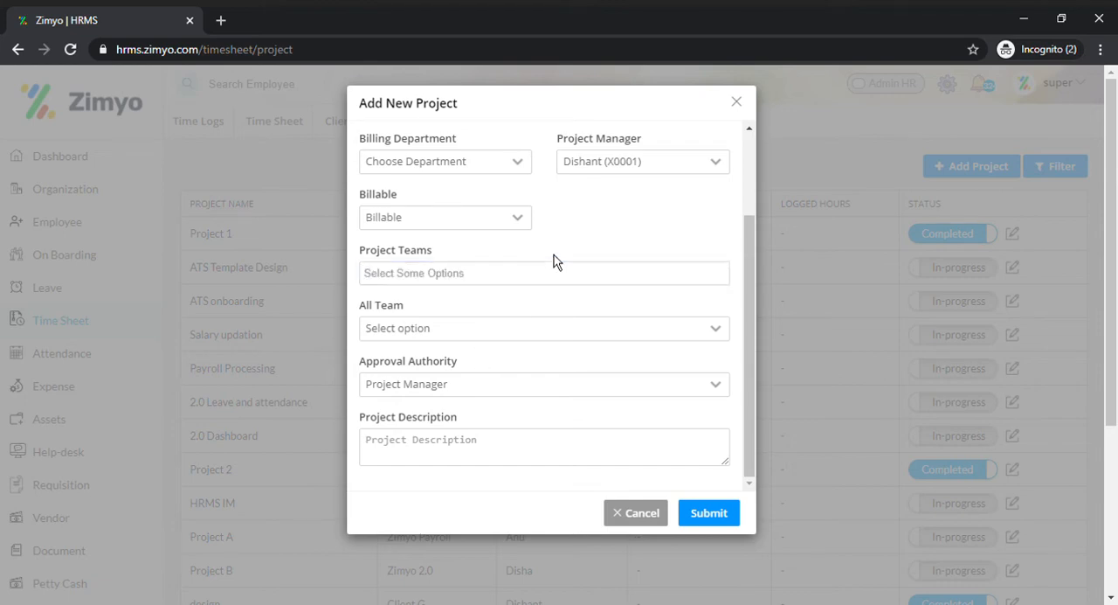
# Step: Assign the project to All Team with Project Manager as the approval authority, leave the description empty, and submit it
pyautogui.click(527, 334)
pyautogui.click(452, 398)
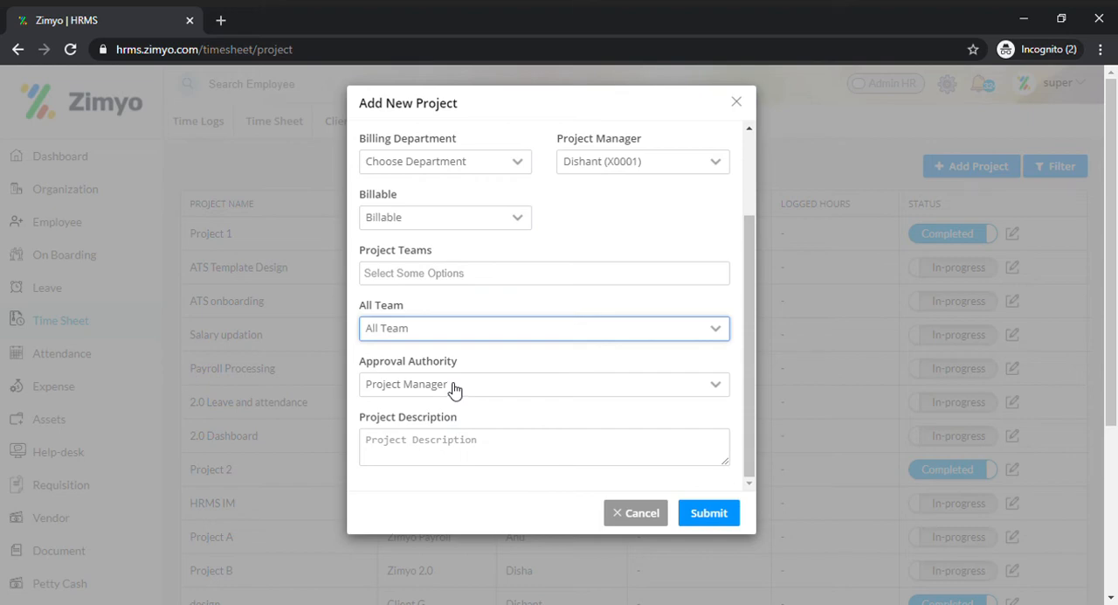
pyautogui.scroll(-1, 489, 385)
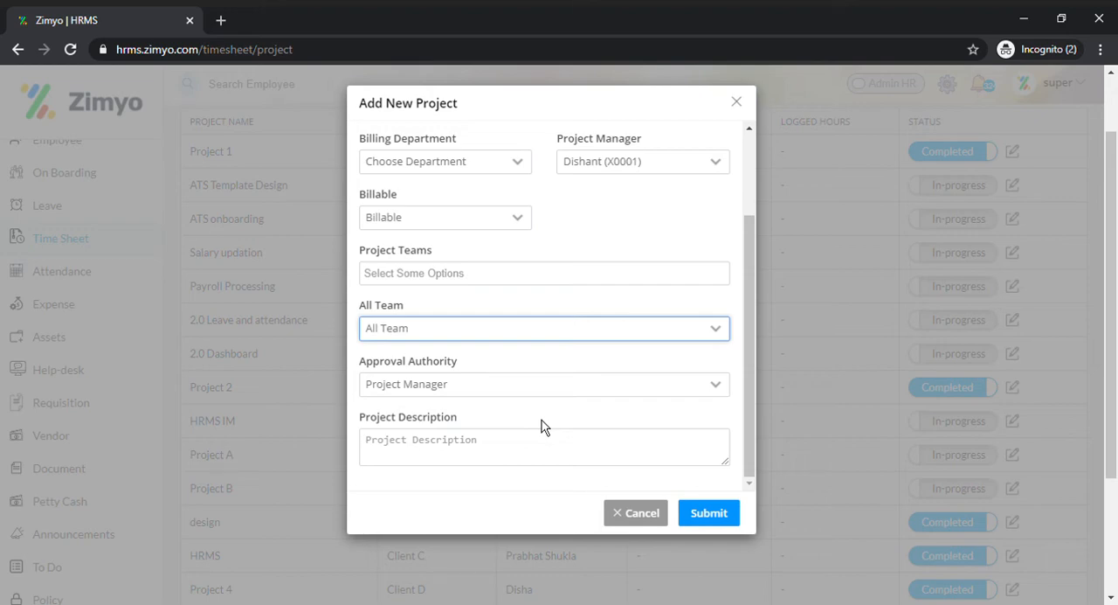
pyautogui.click(472, 395)
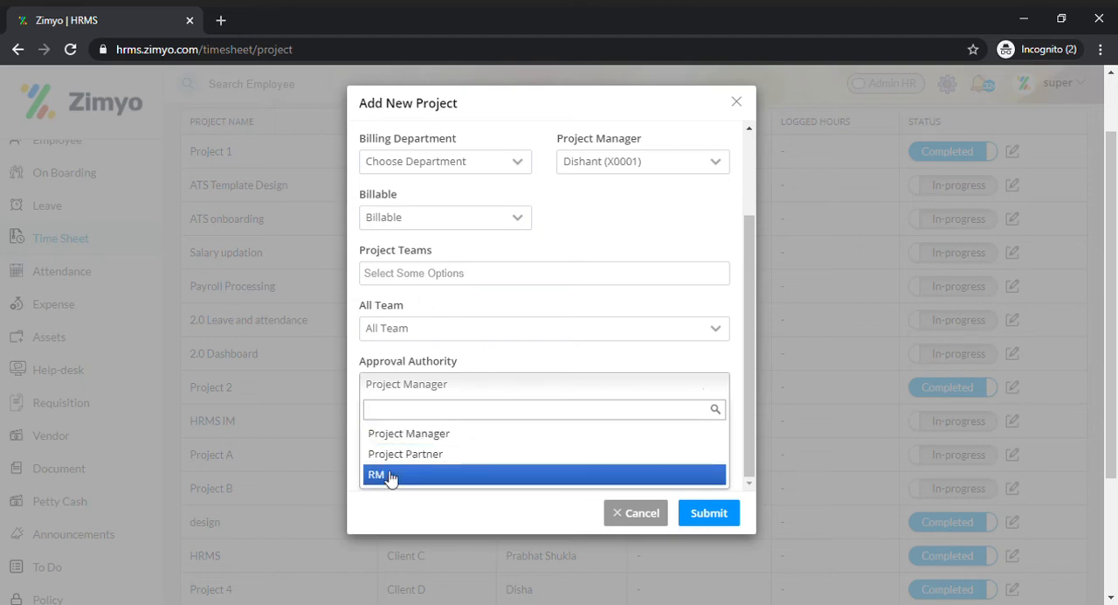
pyautogui.click(454, 435)
pyautogui.click(523, 457)
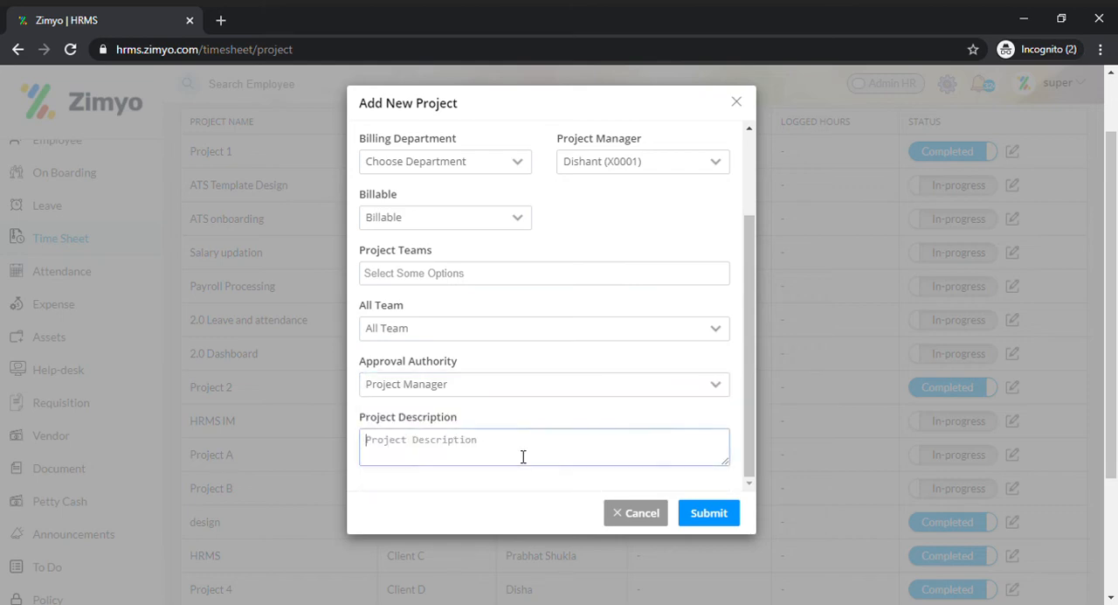
pyautogui.scroll(2, 578, 371)
pyautogui.scroll(-2, 578, 372)
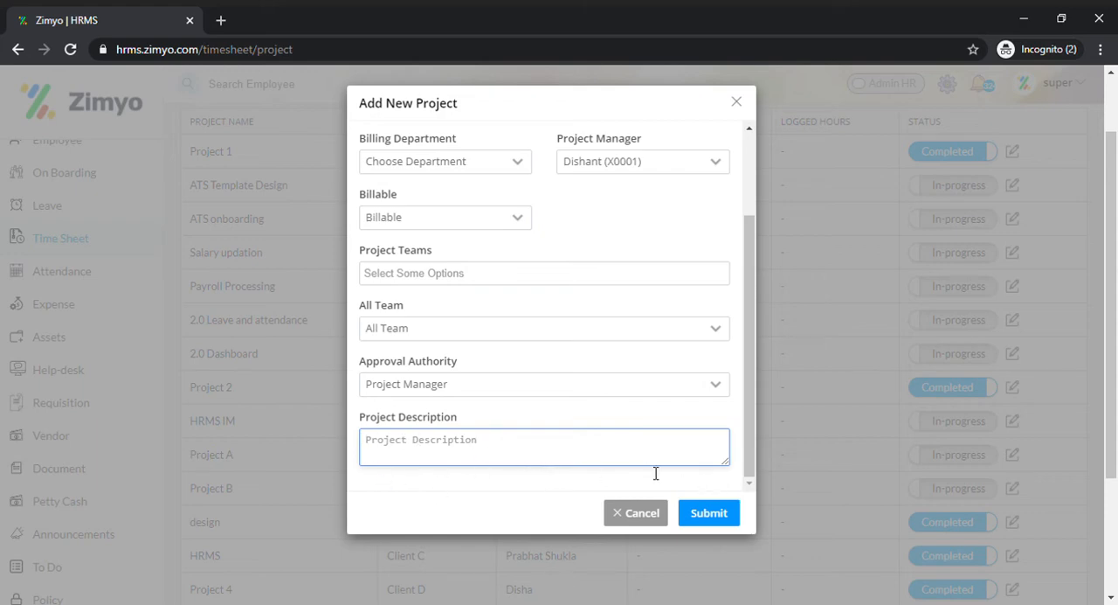
pyautogui.click(700, 522)
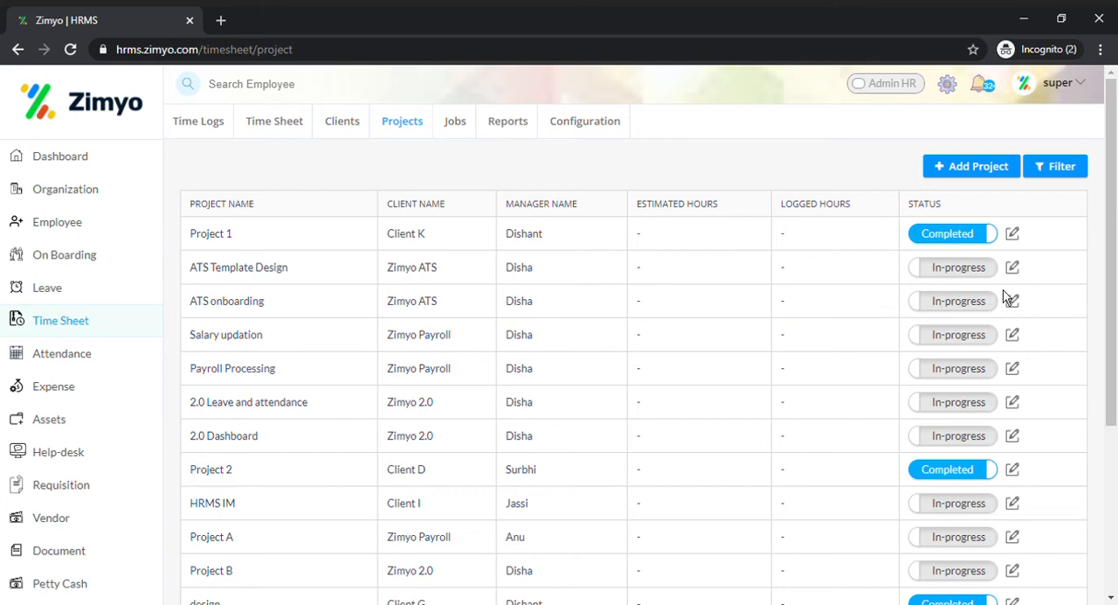
# Step: Open the Salary updation project for editing, review its team and approval settings, and submit the form
pyautogui.click(1014, 335)
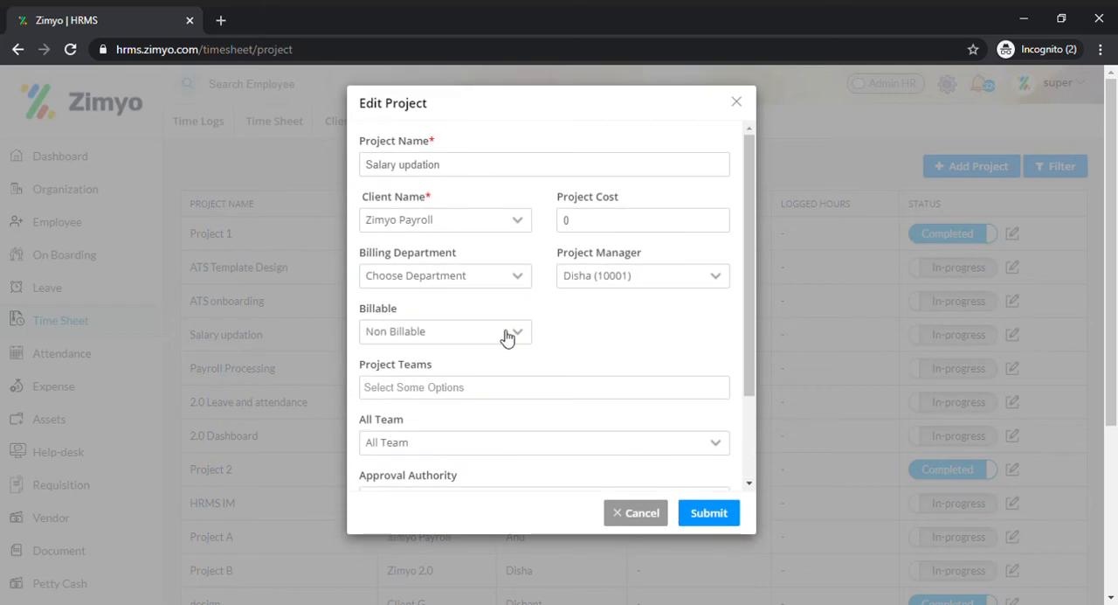
pyautogui.scroll(-3, 622, 378)
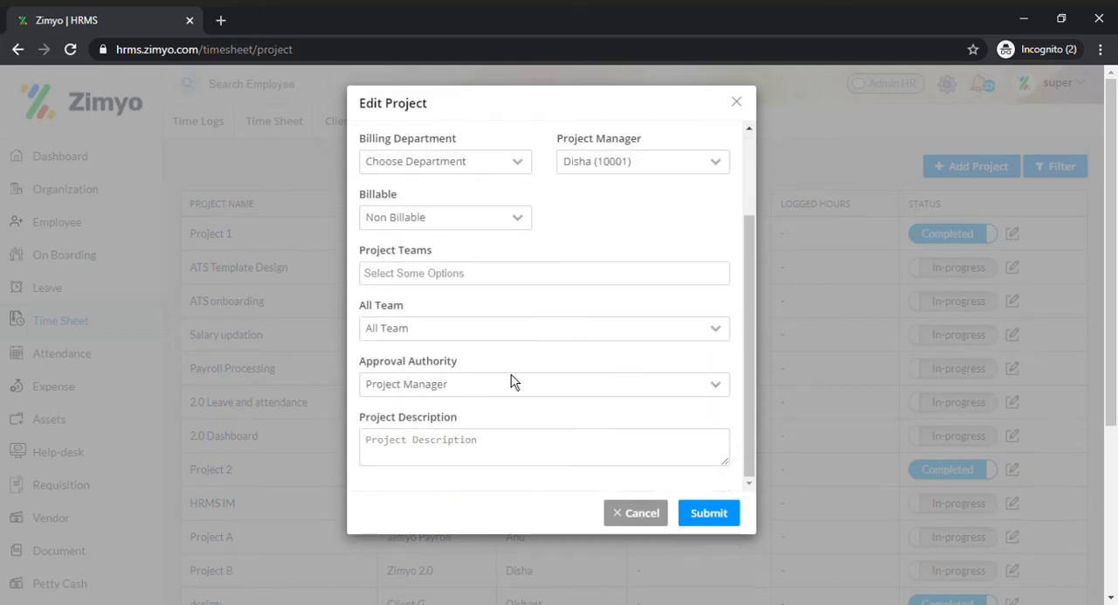
pyautogui.scroll(3, 513, 382)
pyautogui.click(464, 391)
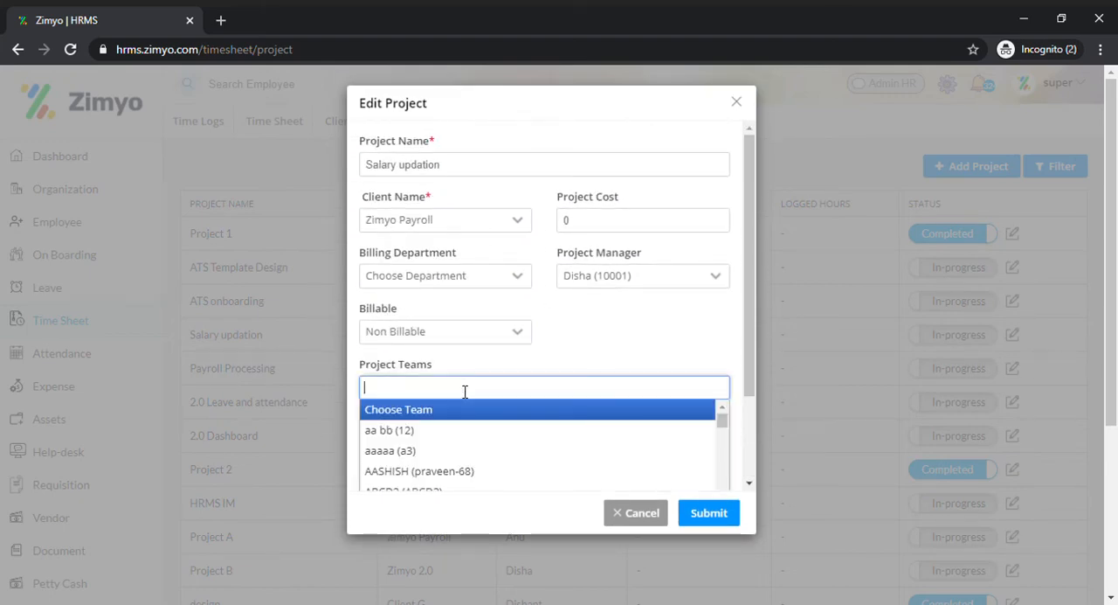
pyautogui.click(632, 372)
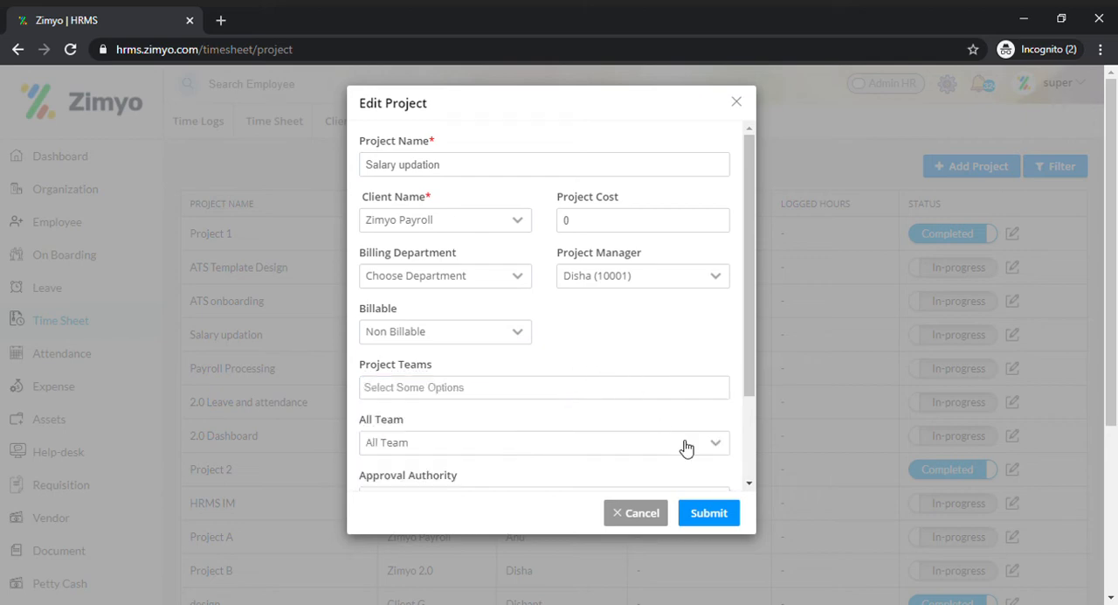
pyautogui.click(718, 514)
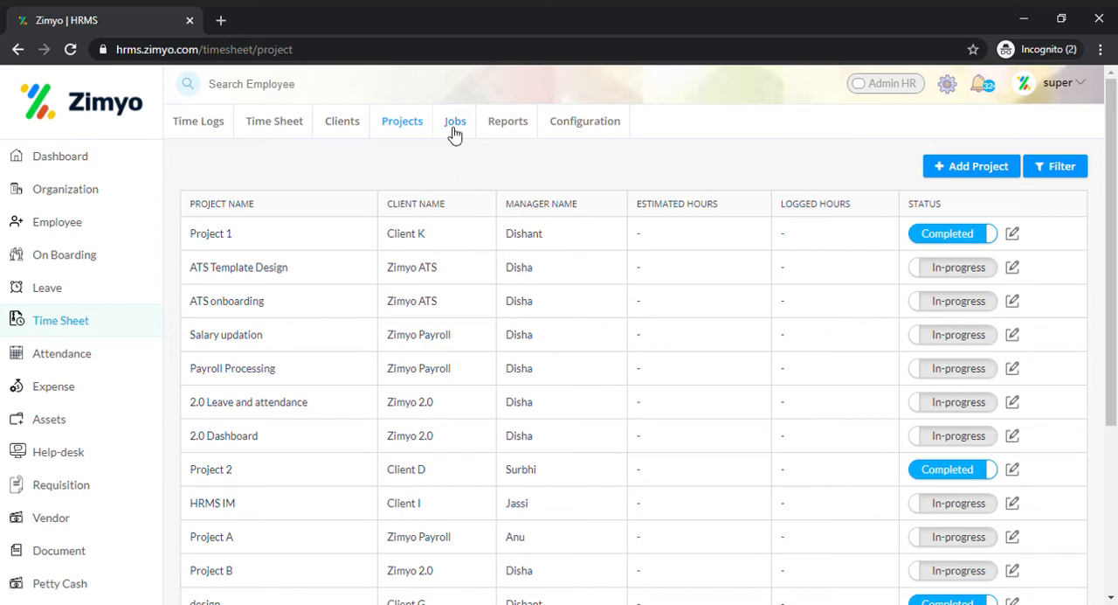
# Step: Start a new timesheet job named Job 4 and link it to Project 2
pyautogui.click(454, 127)
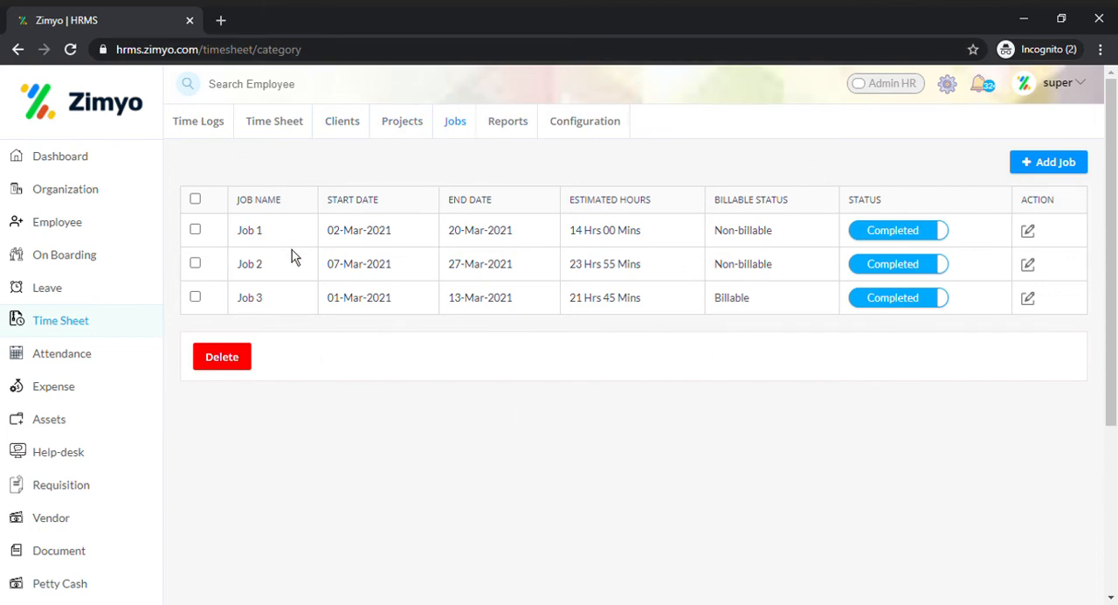
pyautogui.click(1053, 170)
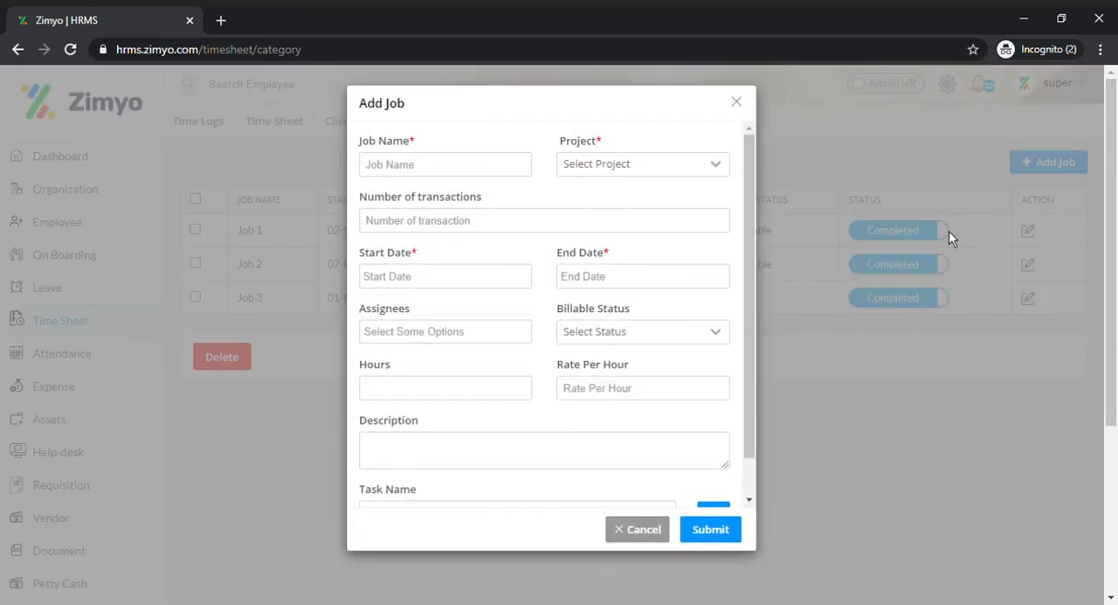
pyautogui.click(456, 174)
pyautogui.write('Job 4')
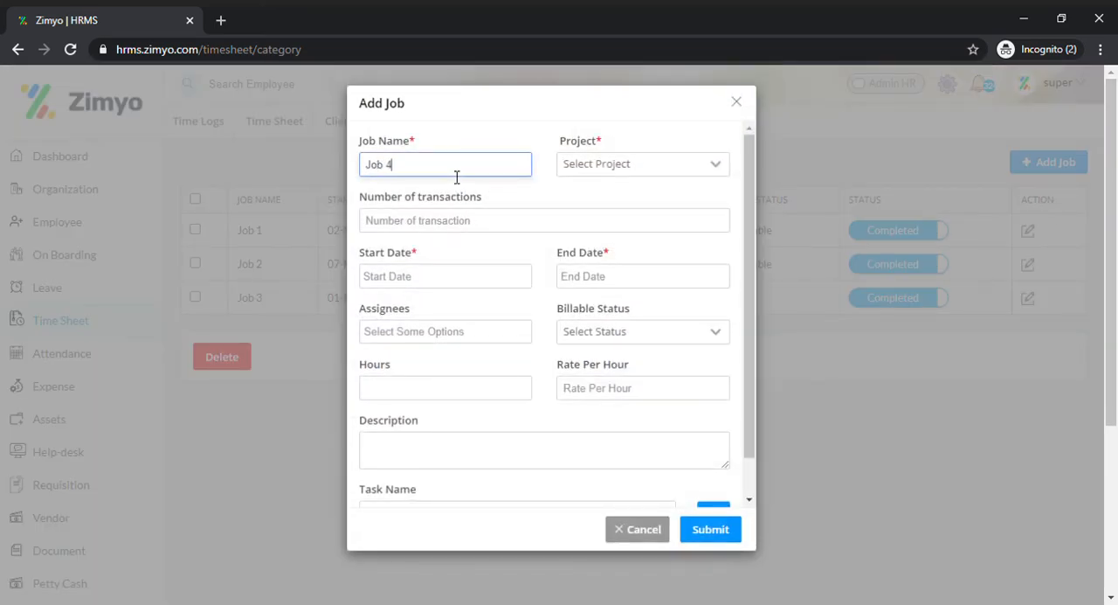
pyautogui.press('Tab')
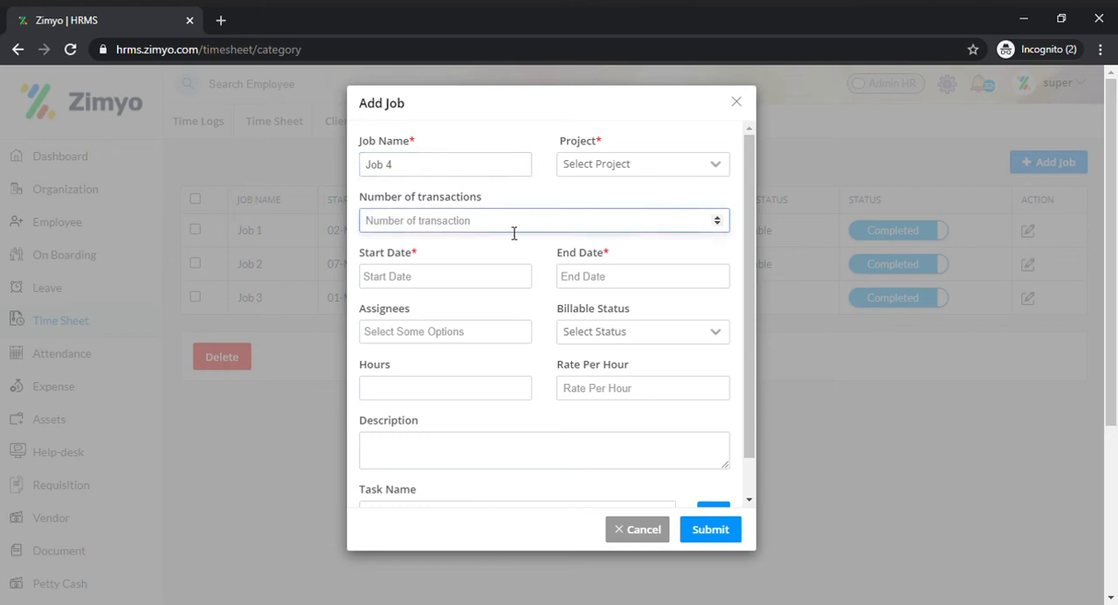
pyautogui.click(604, 175)
pyautogui.scroll(-1, 670, 257)
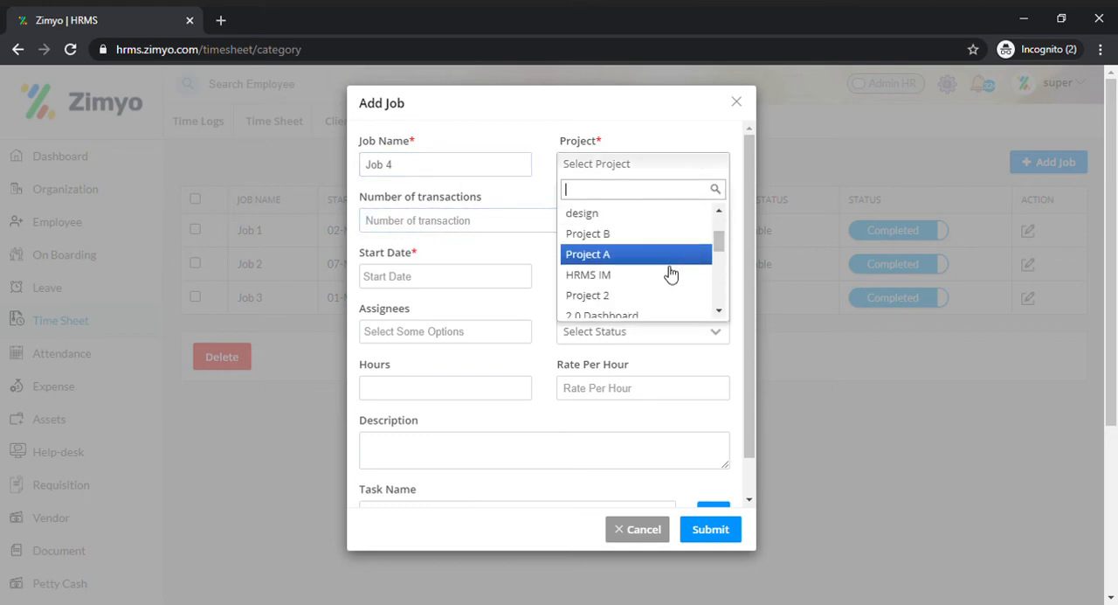
pyautogui.click(662, 293)
# Step: Set the new job's number of transactions to 6
pyautogui.click(465, 229)
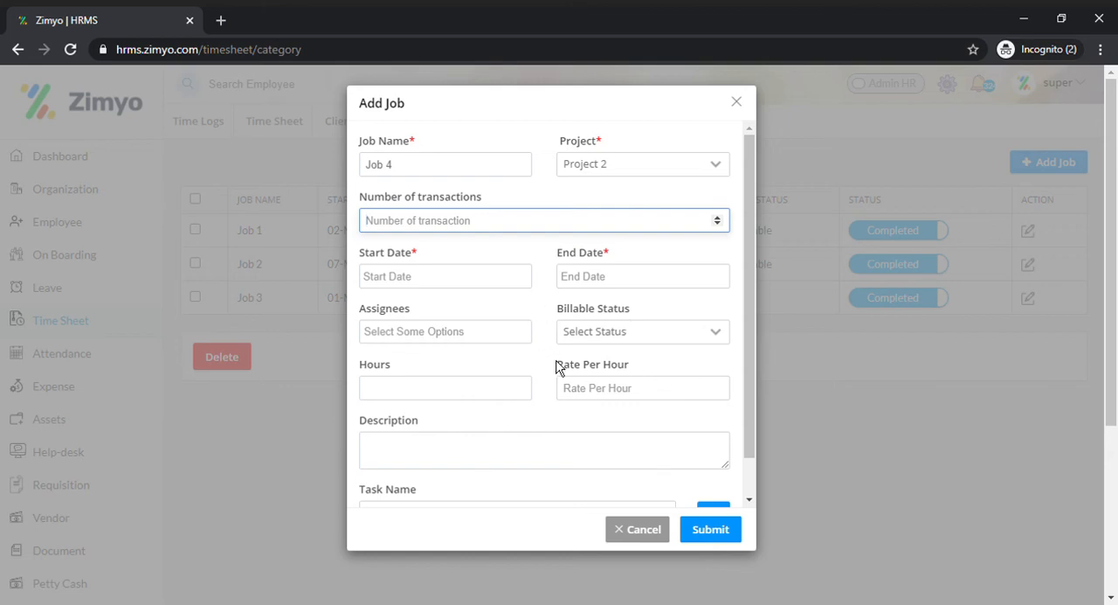
pyautogui.scroll(-1, 566, 375)
pyautogui.scroll(1, 629, 387)
pyautogui.scroll(-1, 627, 384)
pyautogui.scroll(1, 627, 385)
pyautogui.write('6')
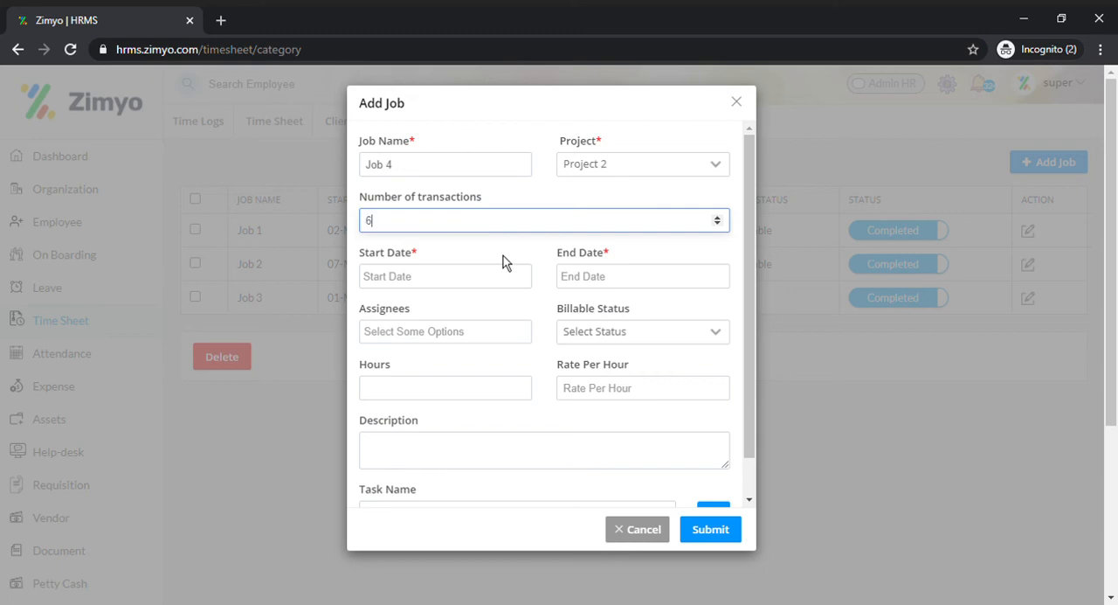
# Step: Set the job's start date to 01-03-2021 and its end date to 03-03-2021
pyautogui.click(456, 276)
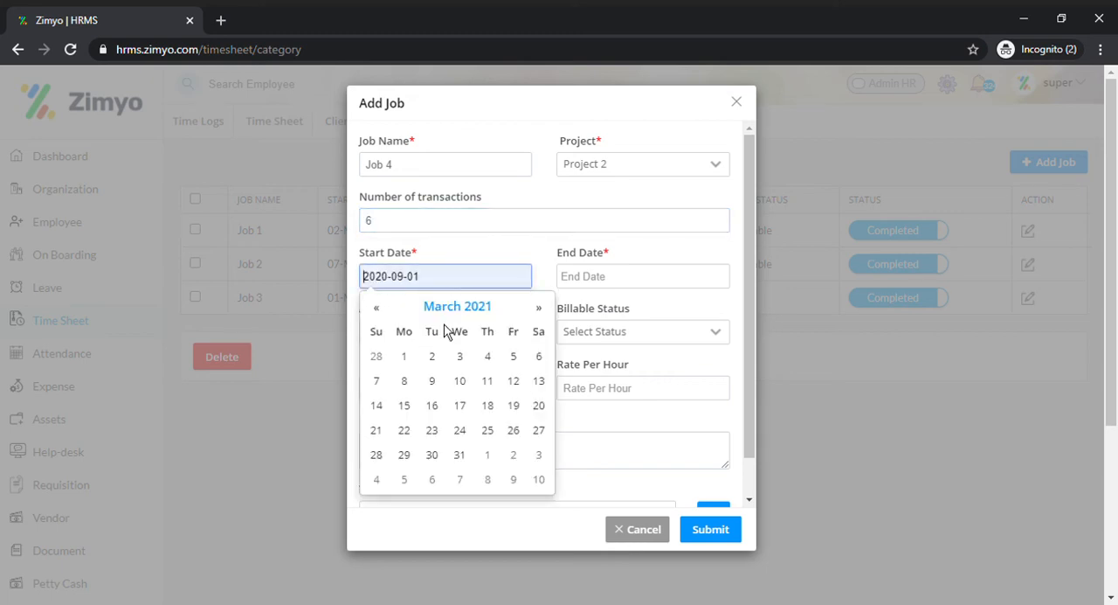
pyautogui.click(405, 357)
pyautogui.click(591, 279)
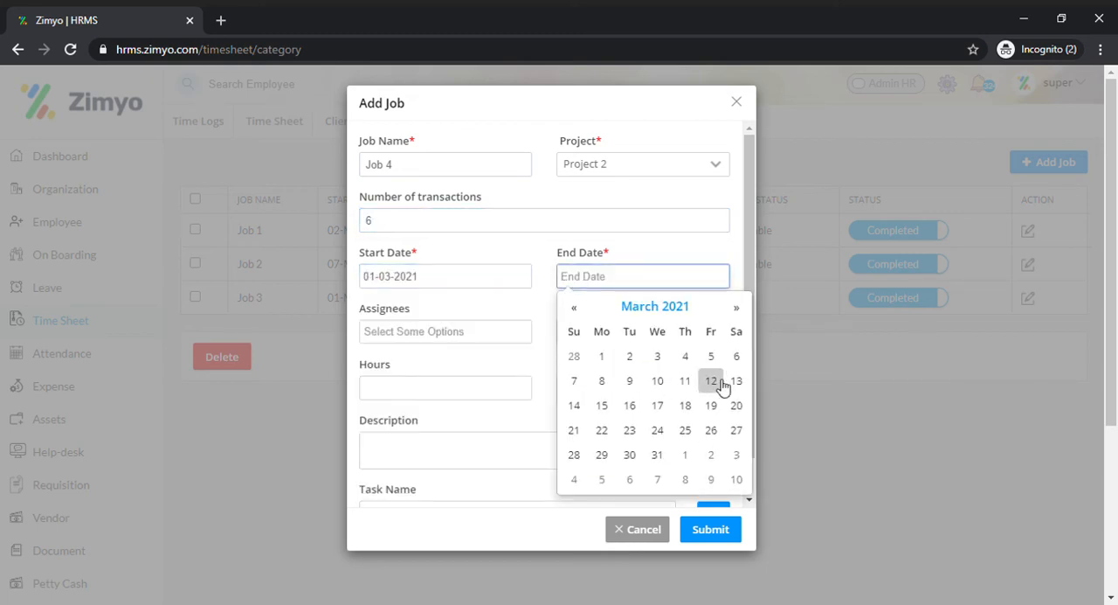
pyautogui.click(657, 355)
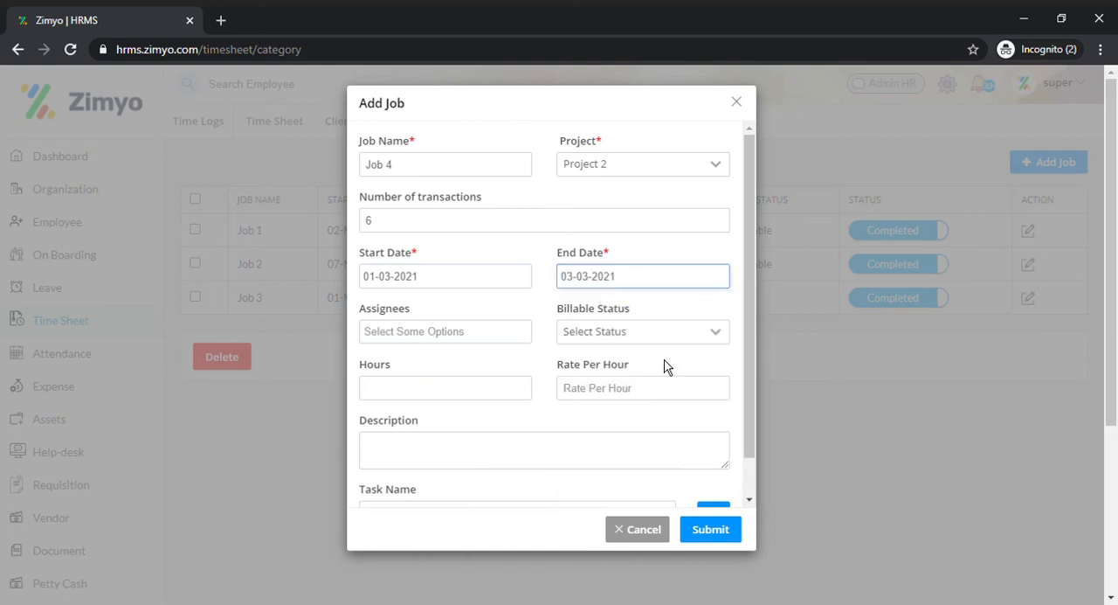
# Step: Assign one employee to the job and set its billable status to Billable
pyautogui.click(460, 335)
pyautogui.scroll(-2, 499, 400)
pyautogui.scroll(1, 495, 401)
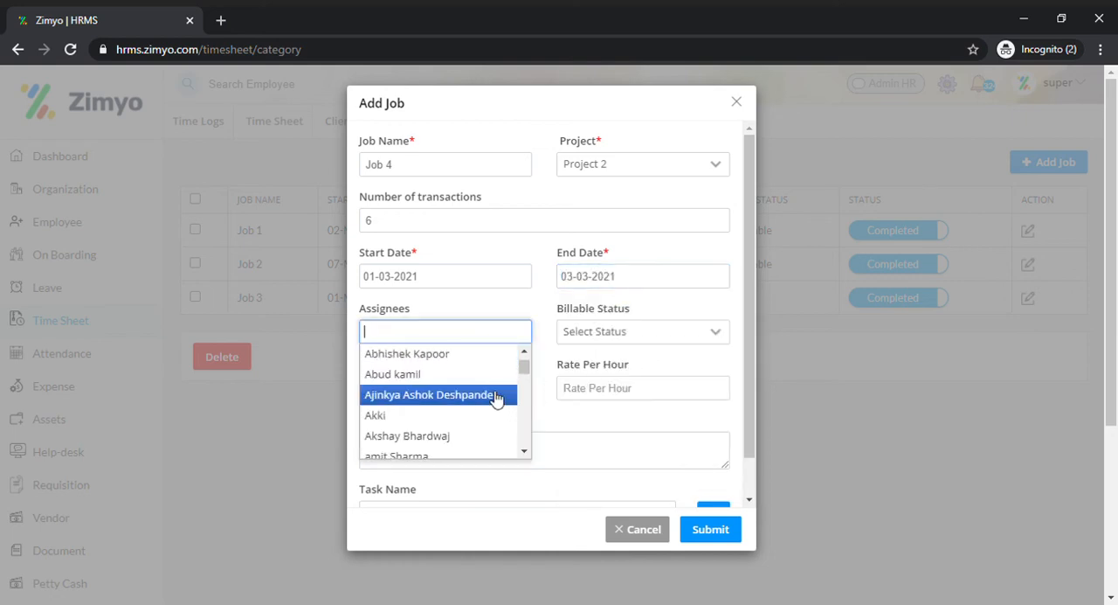
pyautogui.scroll(1, 476, 406)
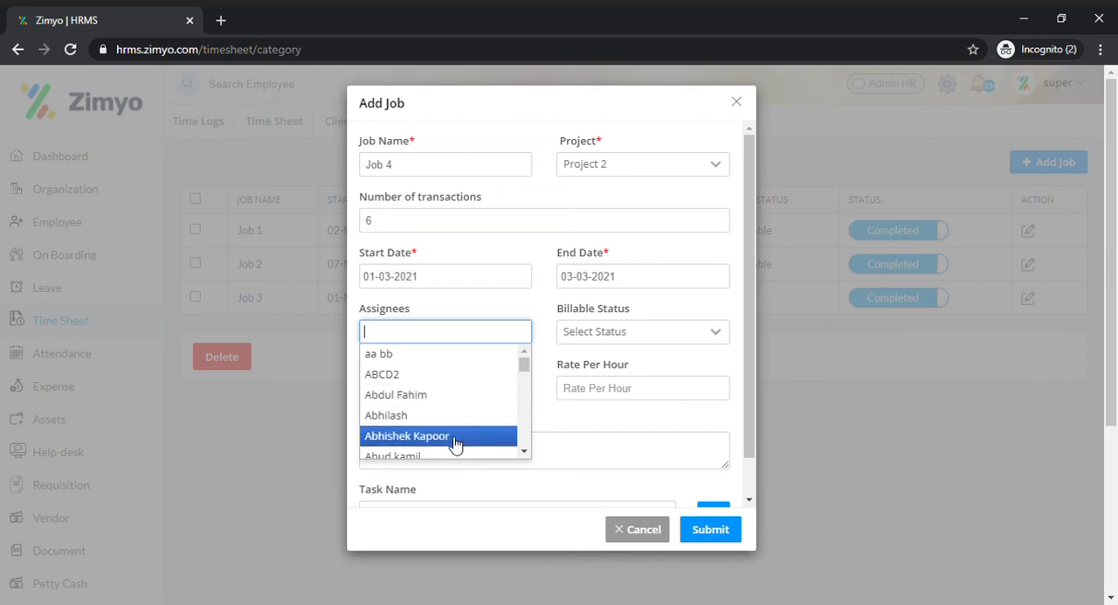
pyautogui.click(456, 439)
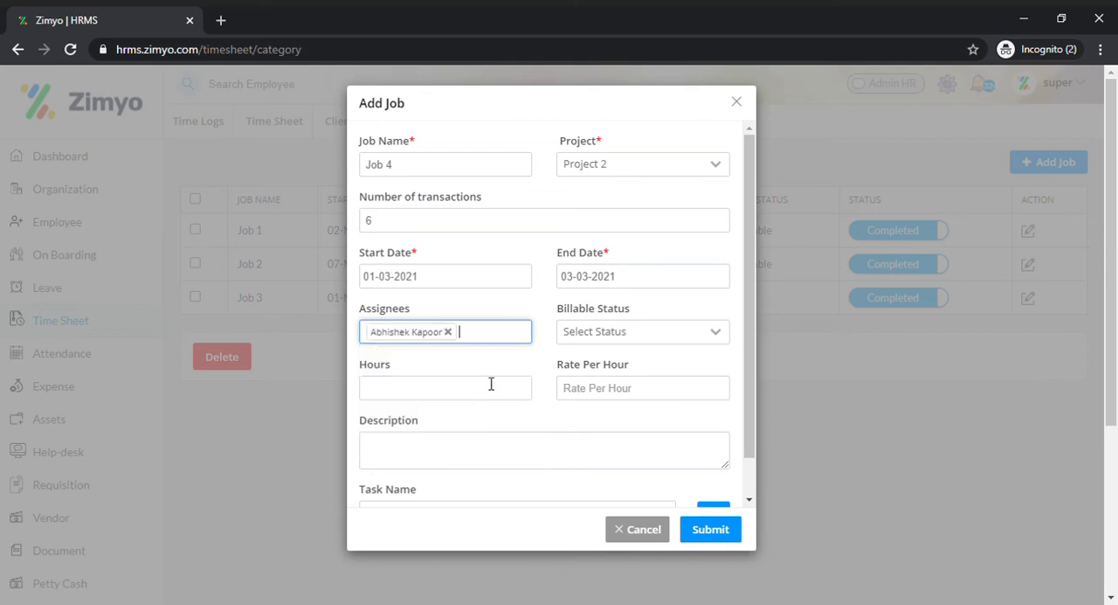
pyautogui.click(576, 340)
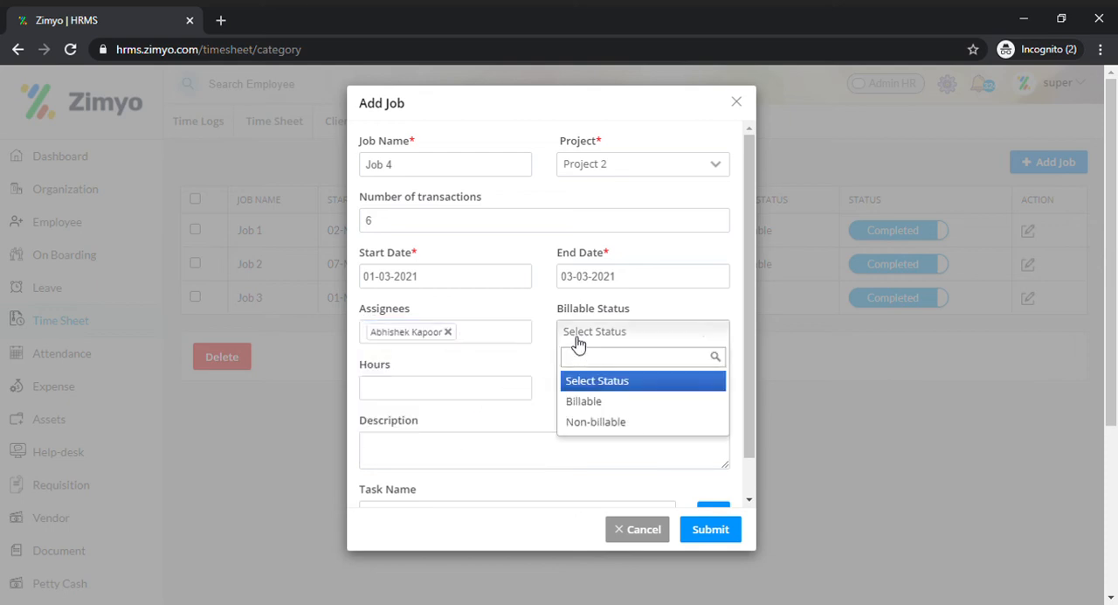
pyautogui.click(600, 409)
# Step: Set the job's hours to 18:00 and its rate per hour to 20, leaving the description empty
pyautogui.click(510, 397)
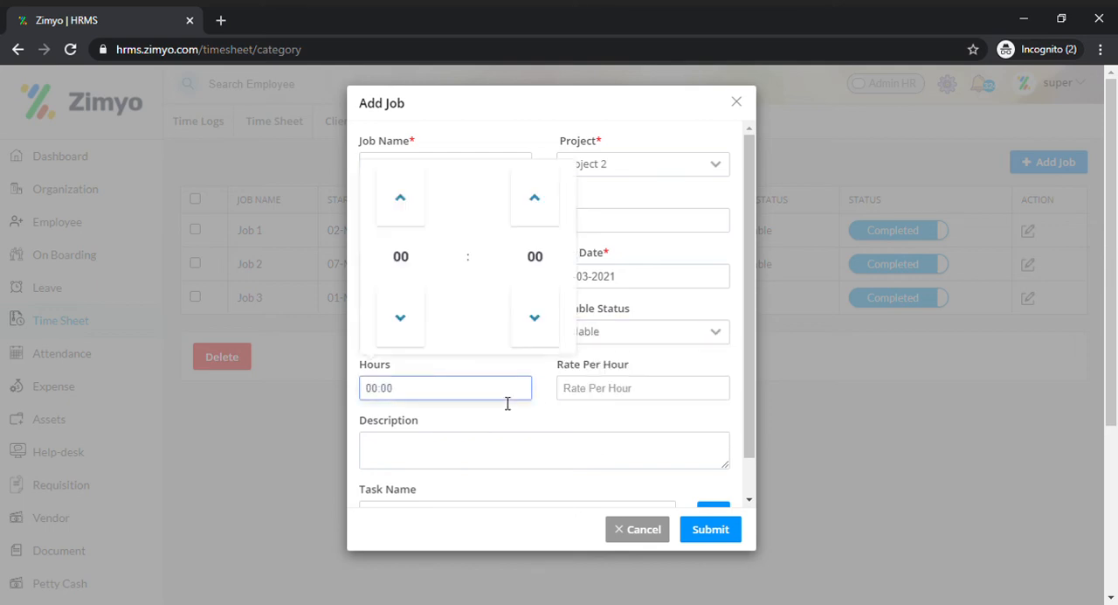
pyautogui.click(412, 262)
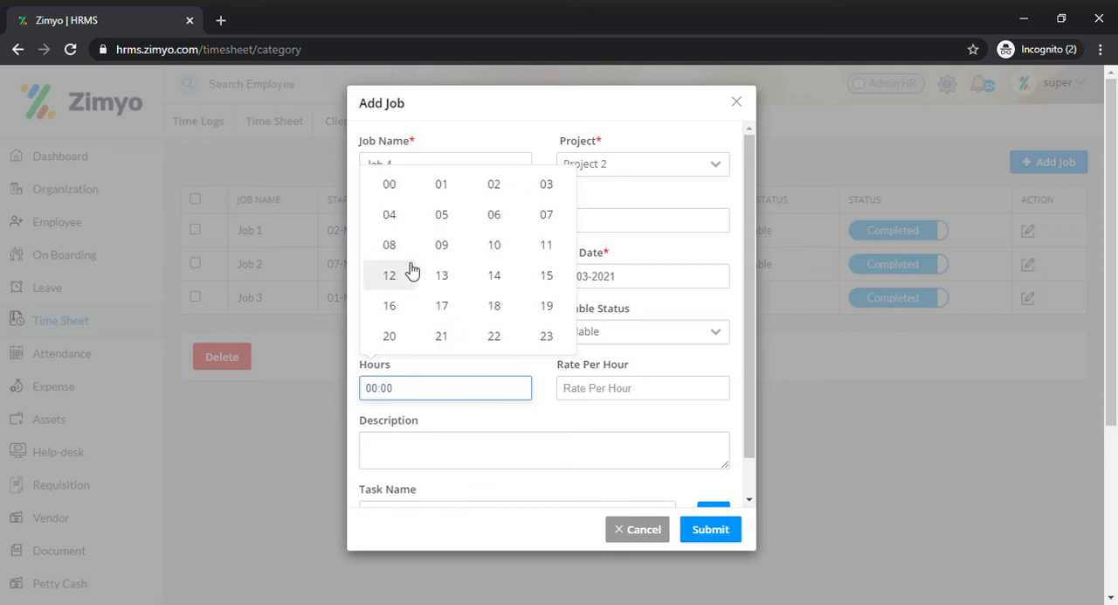
pyautogui.click(497, 305)
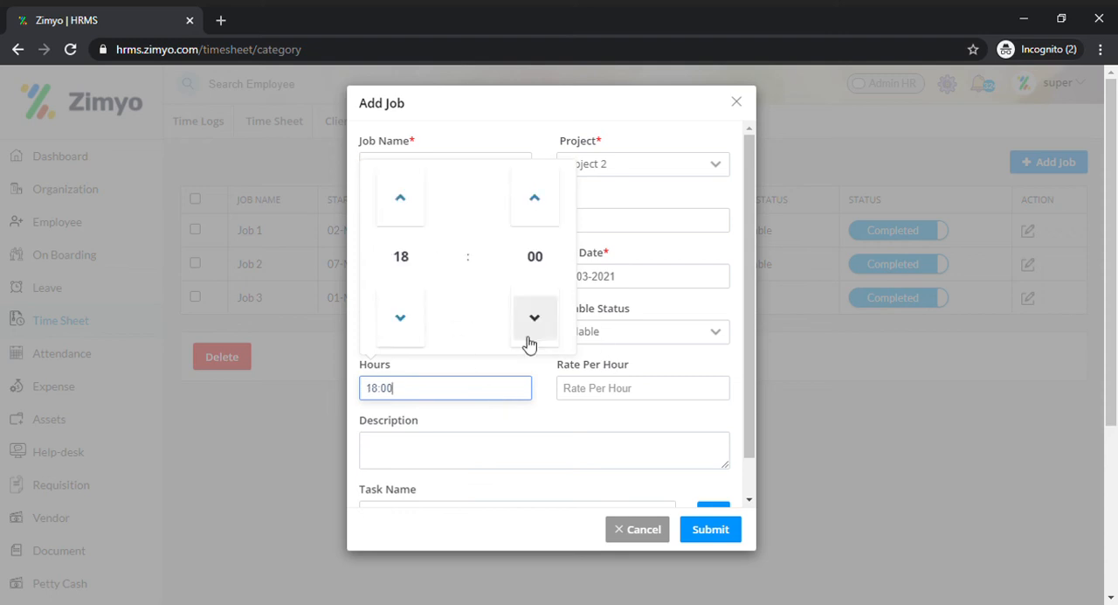
pyautogui.click(594, 396)
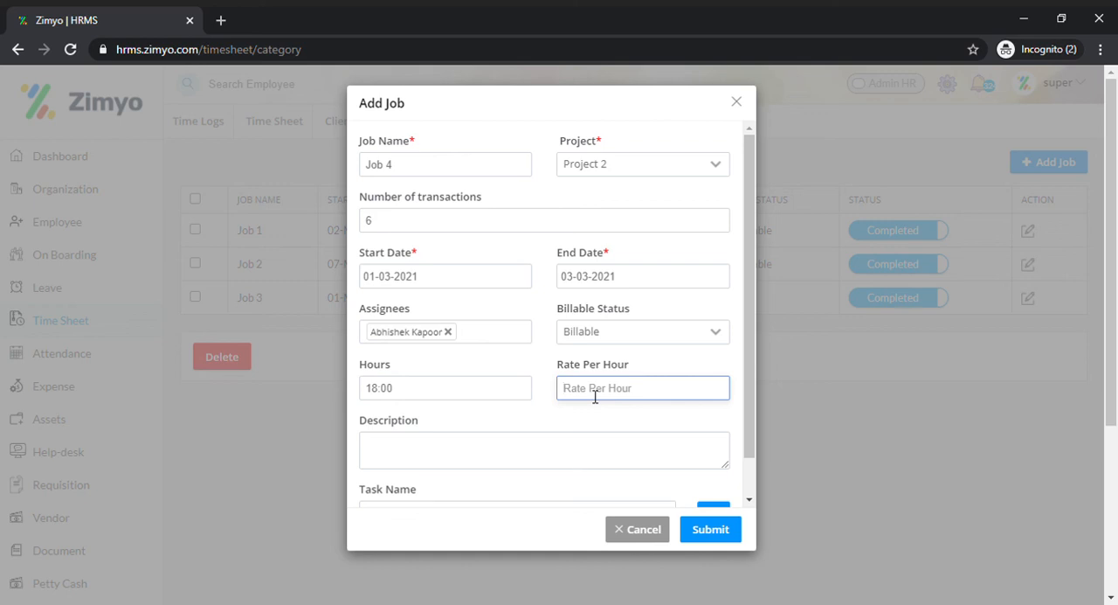
pyautogui.write('20')
pyautogui.click(550, 460)
# Step: Add three extra task name fields to the job
pyautogui.scroll(-1, 611, 440)
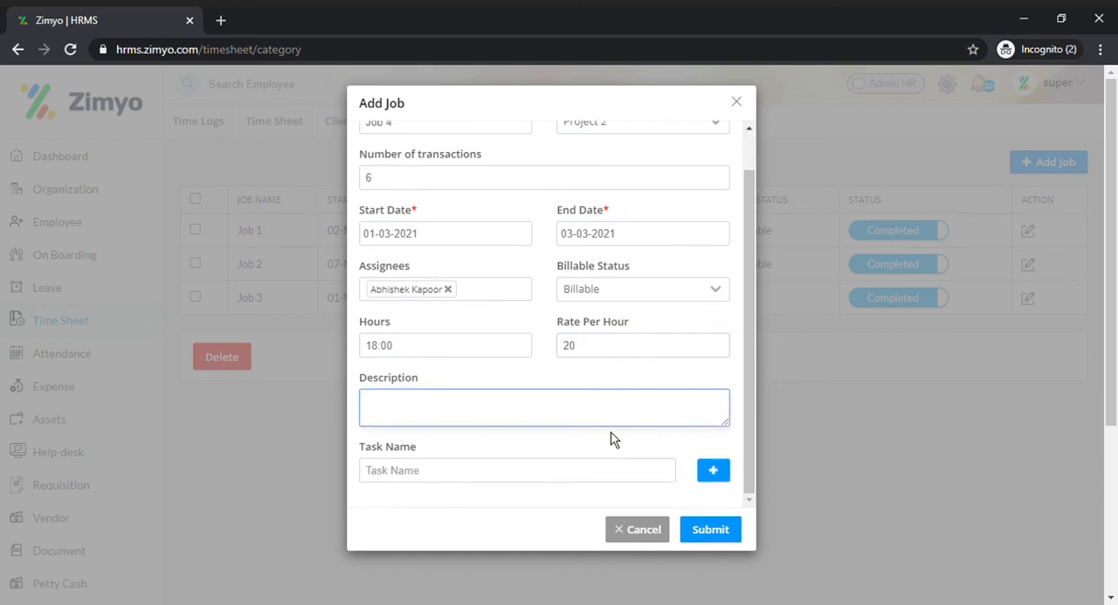
pyautogui.scroll(-1, 612, 420)
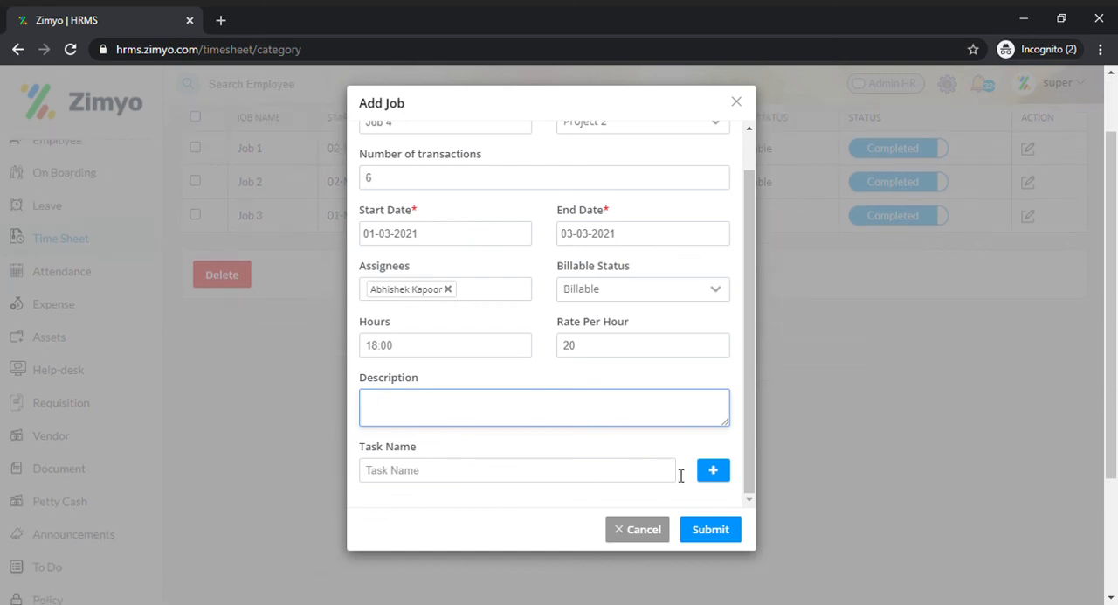
pyautogui.click(680, 461)
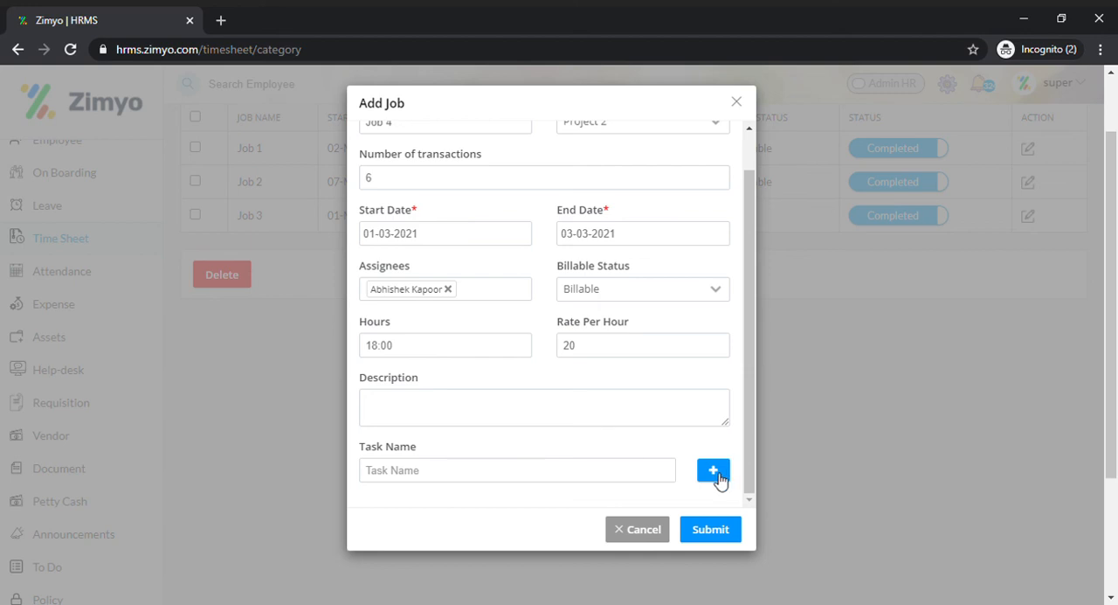
pyautogui.click(713, 471)
pyautogui.click(713, 471)
pyautogui.click(713, 471)
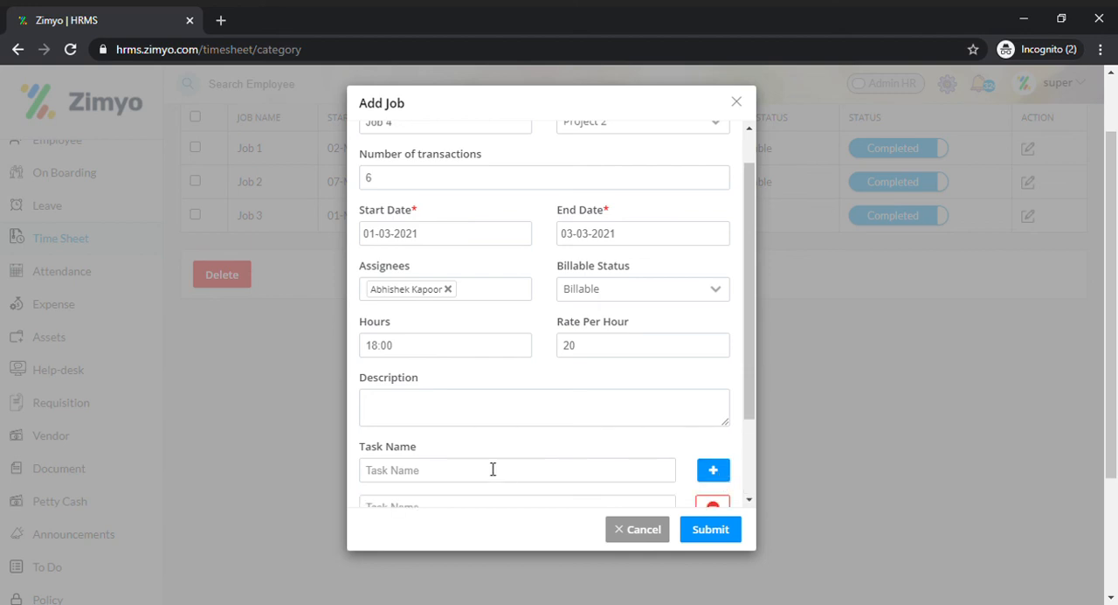
pyautogui.scroll(-1, 481, 437)
# Step: Name the job's four tasks Task 1, Task 2, Task 3 and Task 4, and submit the job
pyautogui.click(456, 368)
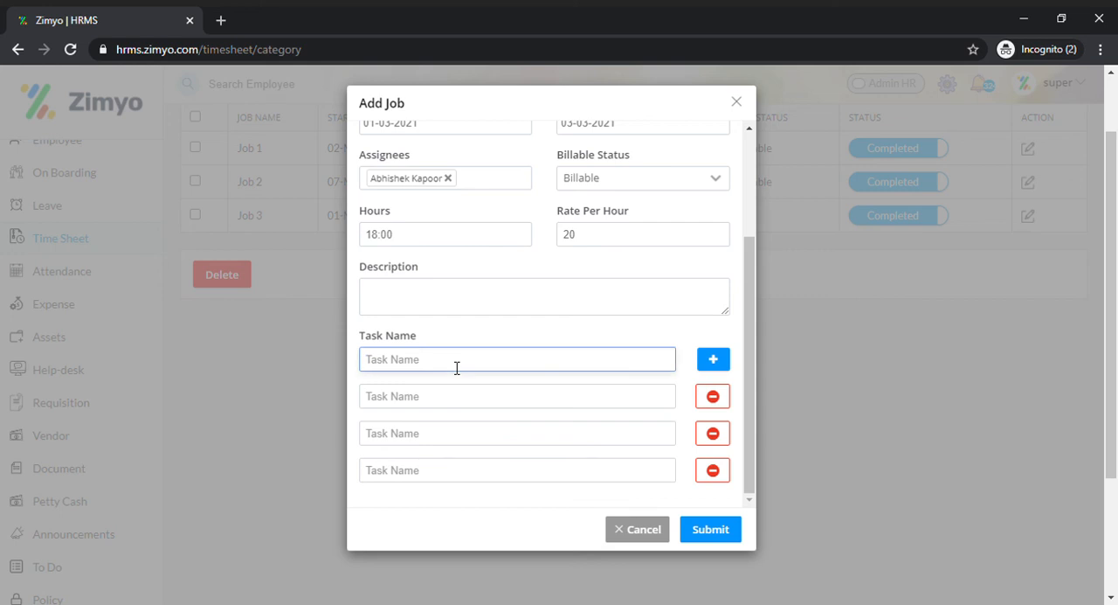
pyautogui.write('Task 1')
pyautogui.scroll(1, 457, 367)
pyautogui.scroll(-1, 428, 428)
pyautogui.click(416, 399)
pyautogui.write('Task 2')
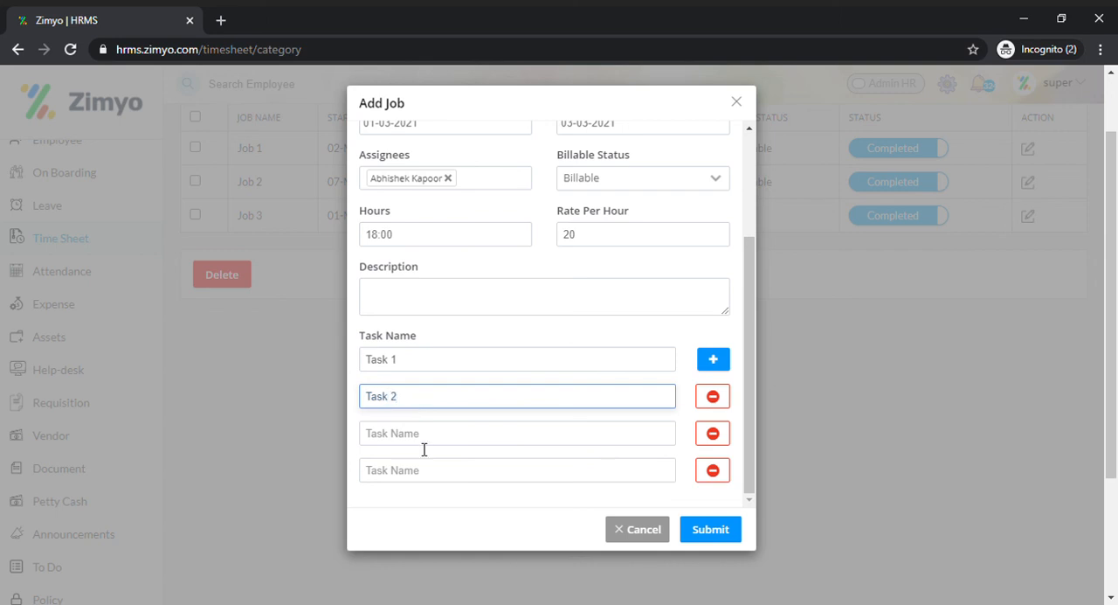
pyautogui.click(427, 451)
pyautogui.write('Task 3')
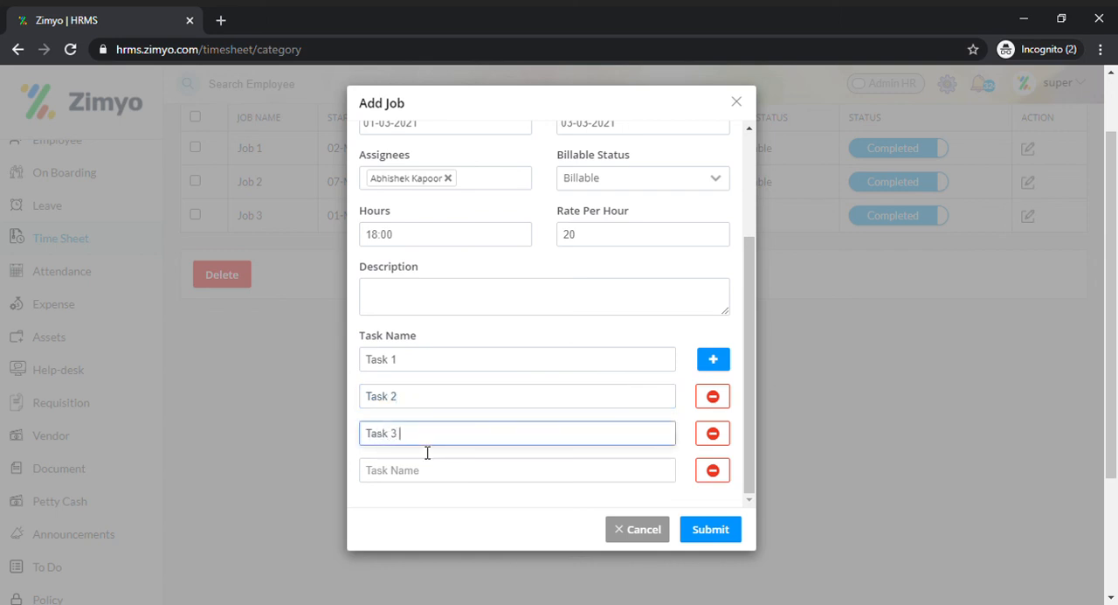
pyautogui.click(427, 473)
pyautogui.write('Ta')
pyautogui.write('sk4')
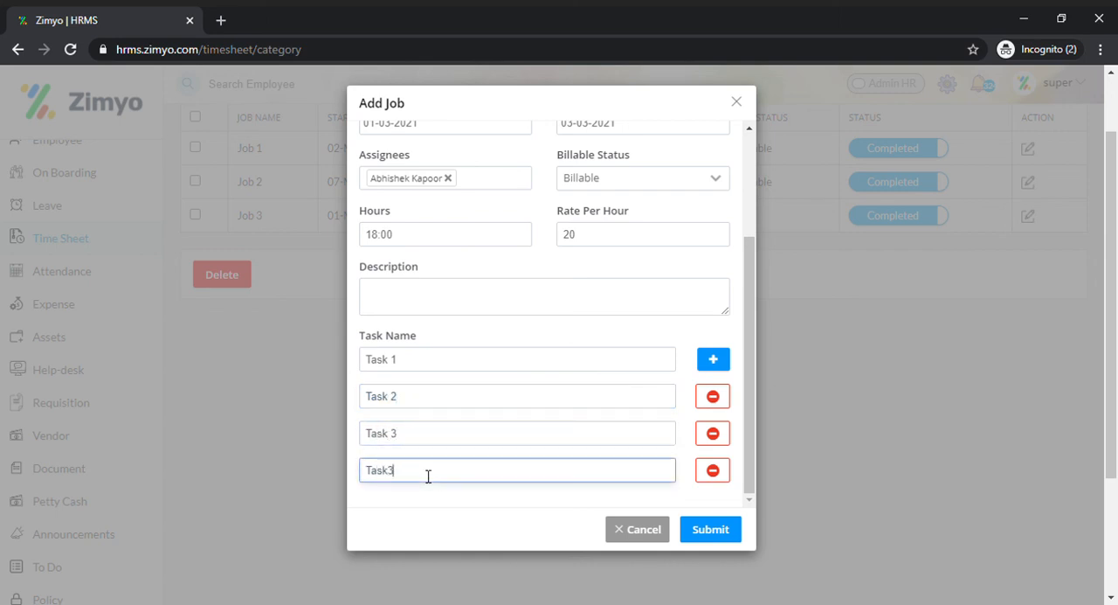
pyautogui.click(738, 534)
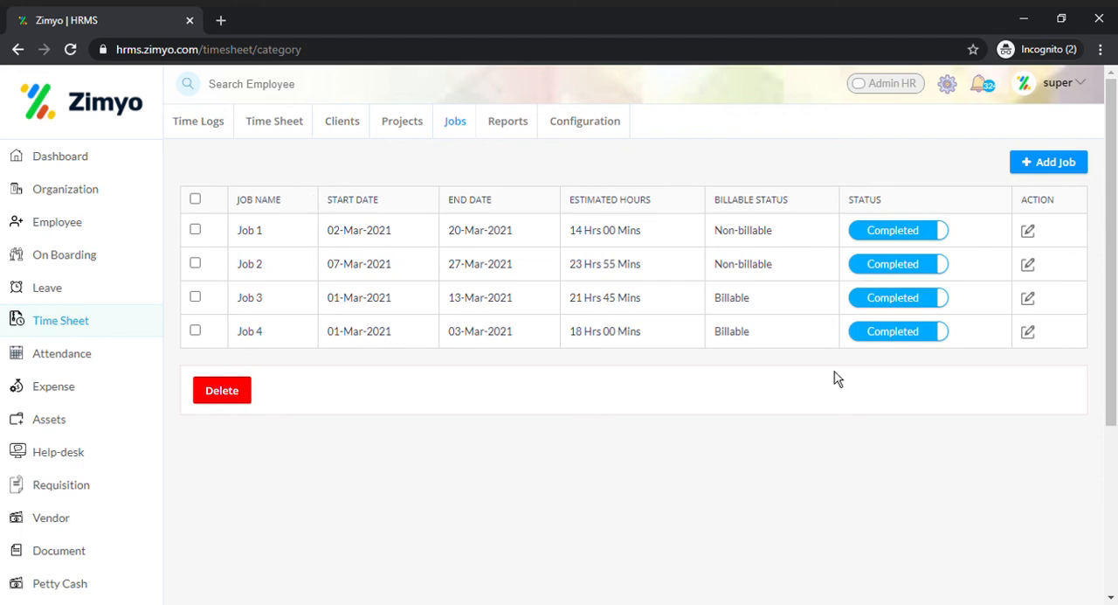
# Step: Open Job 4 for editing, review its details and task list, and close the form
pyautogui.click(1036, 335)
pyautogui.scroll(-3, 633, 419)
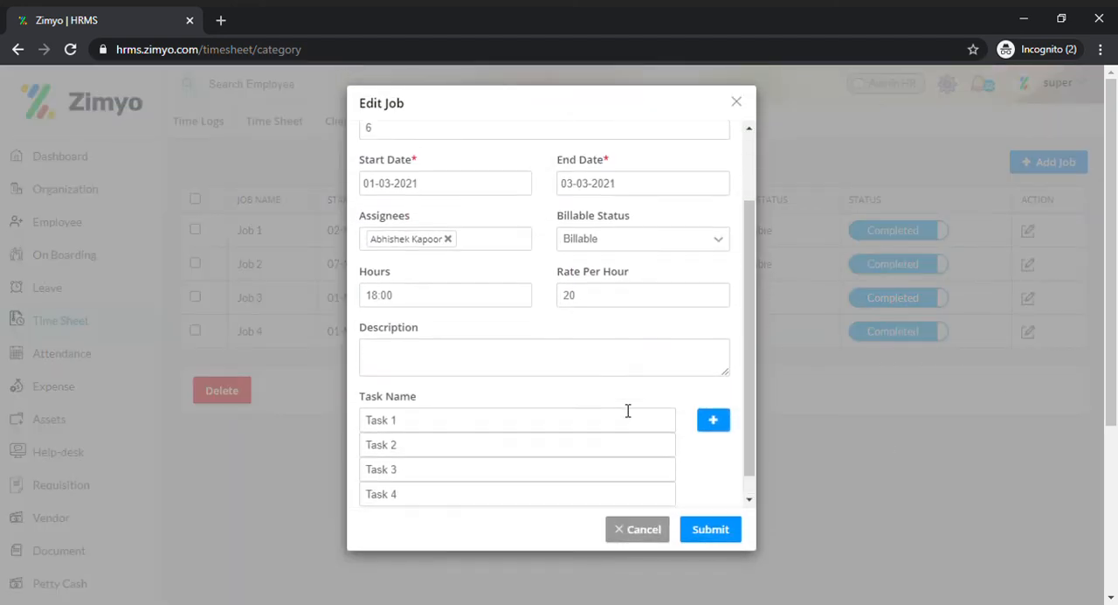
pyautogui.scroll(5, 628, 411)
pyautogui.click(762, 133)
# Step: Switch Job 4's status to Uncompleted and back to Completed
pyautogui.click(902, 331)
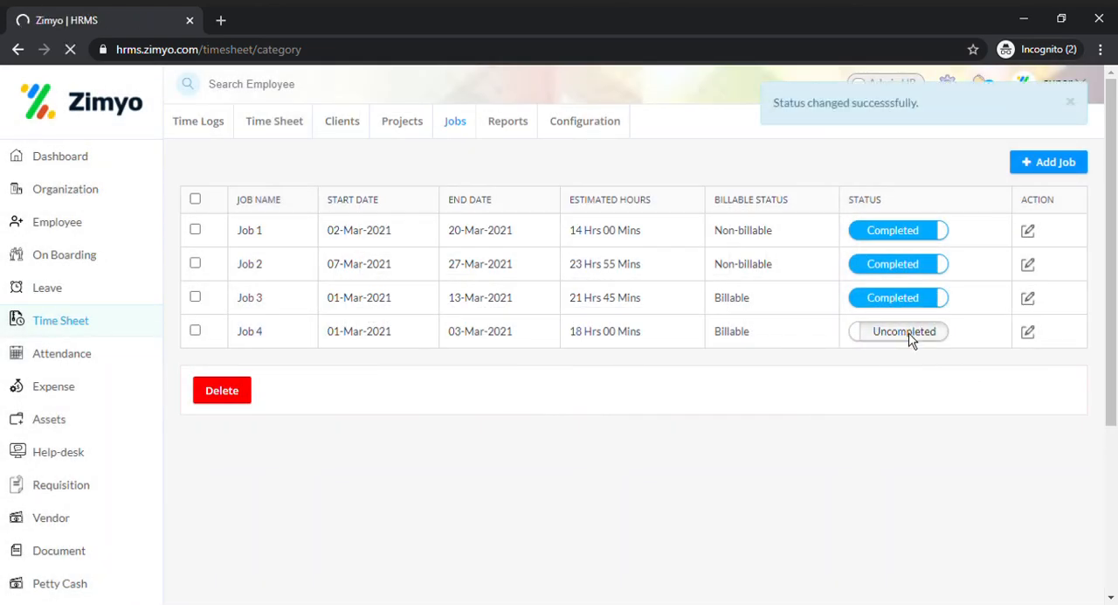
pyautogui.click(909, 336)
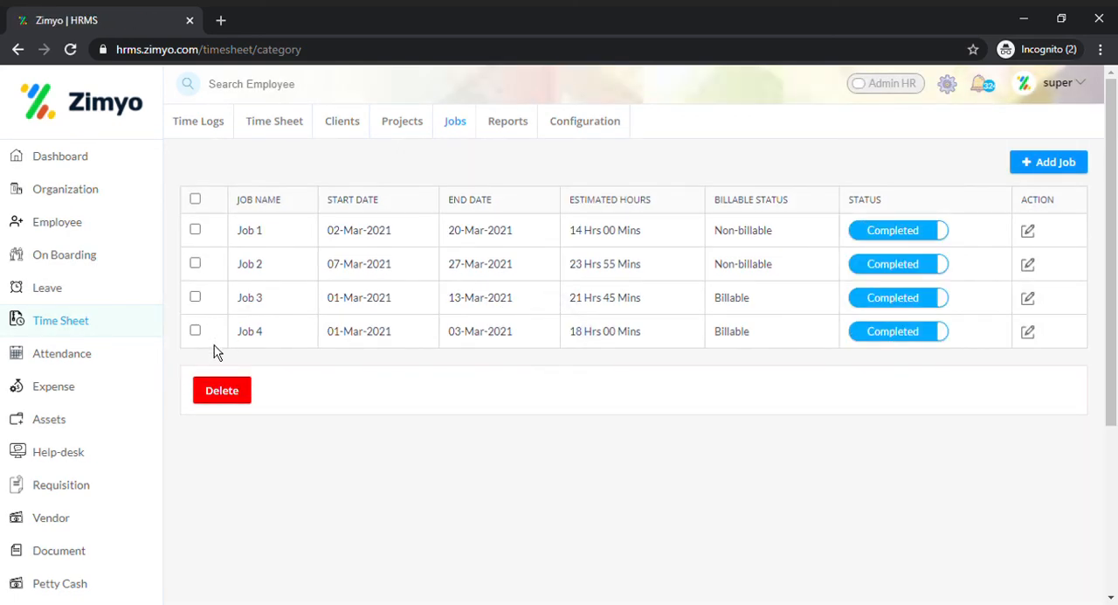
# Step: Delete Job 4 from the jobs list
pyautogui.click(196, 332)
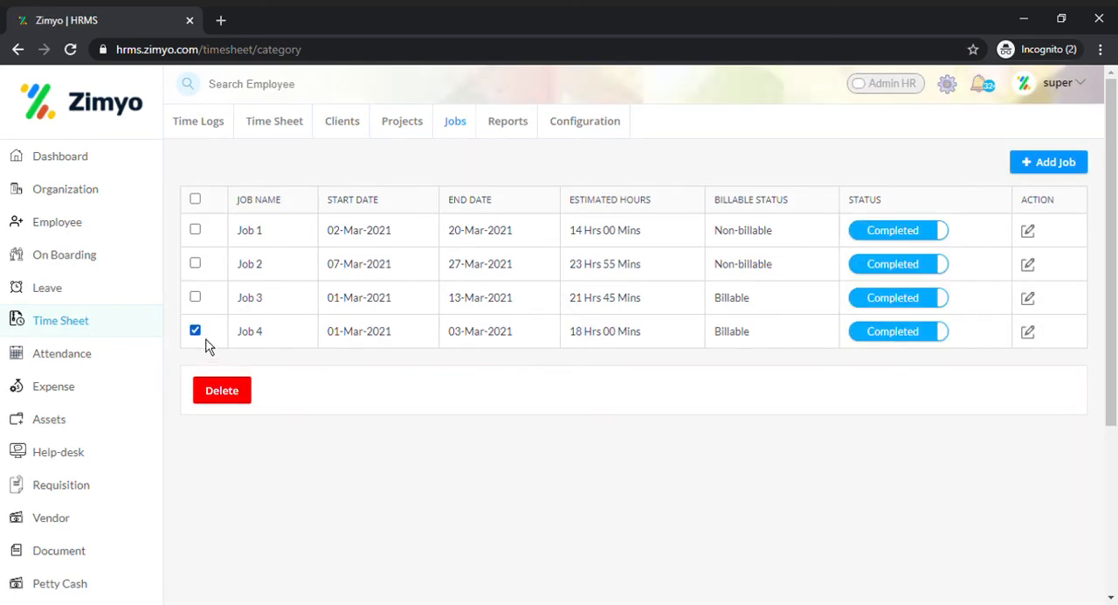
pyautogui.click(233, 389)
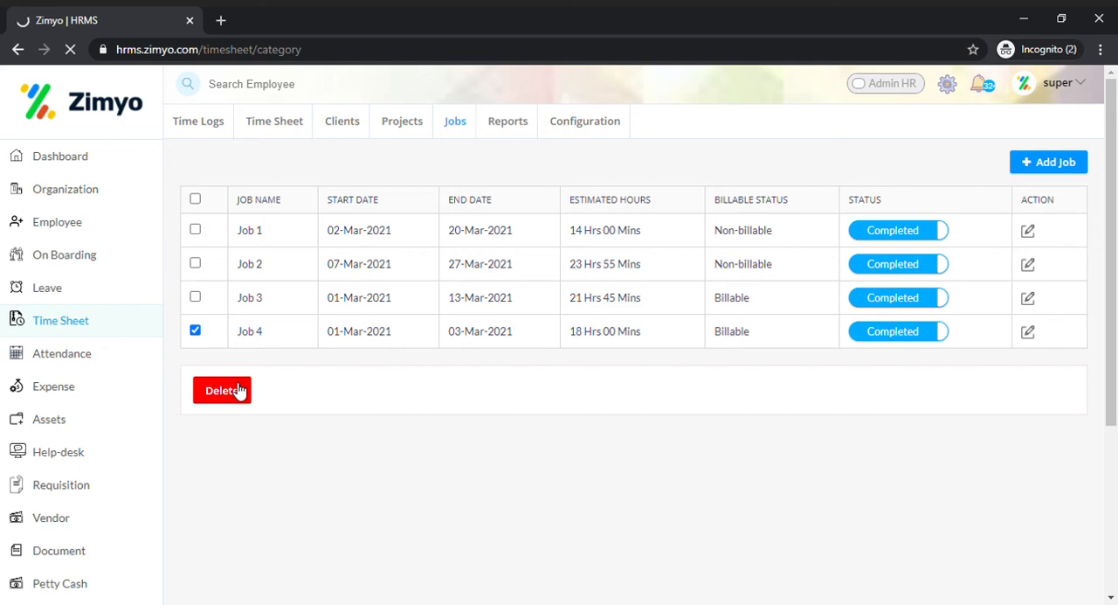